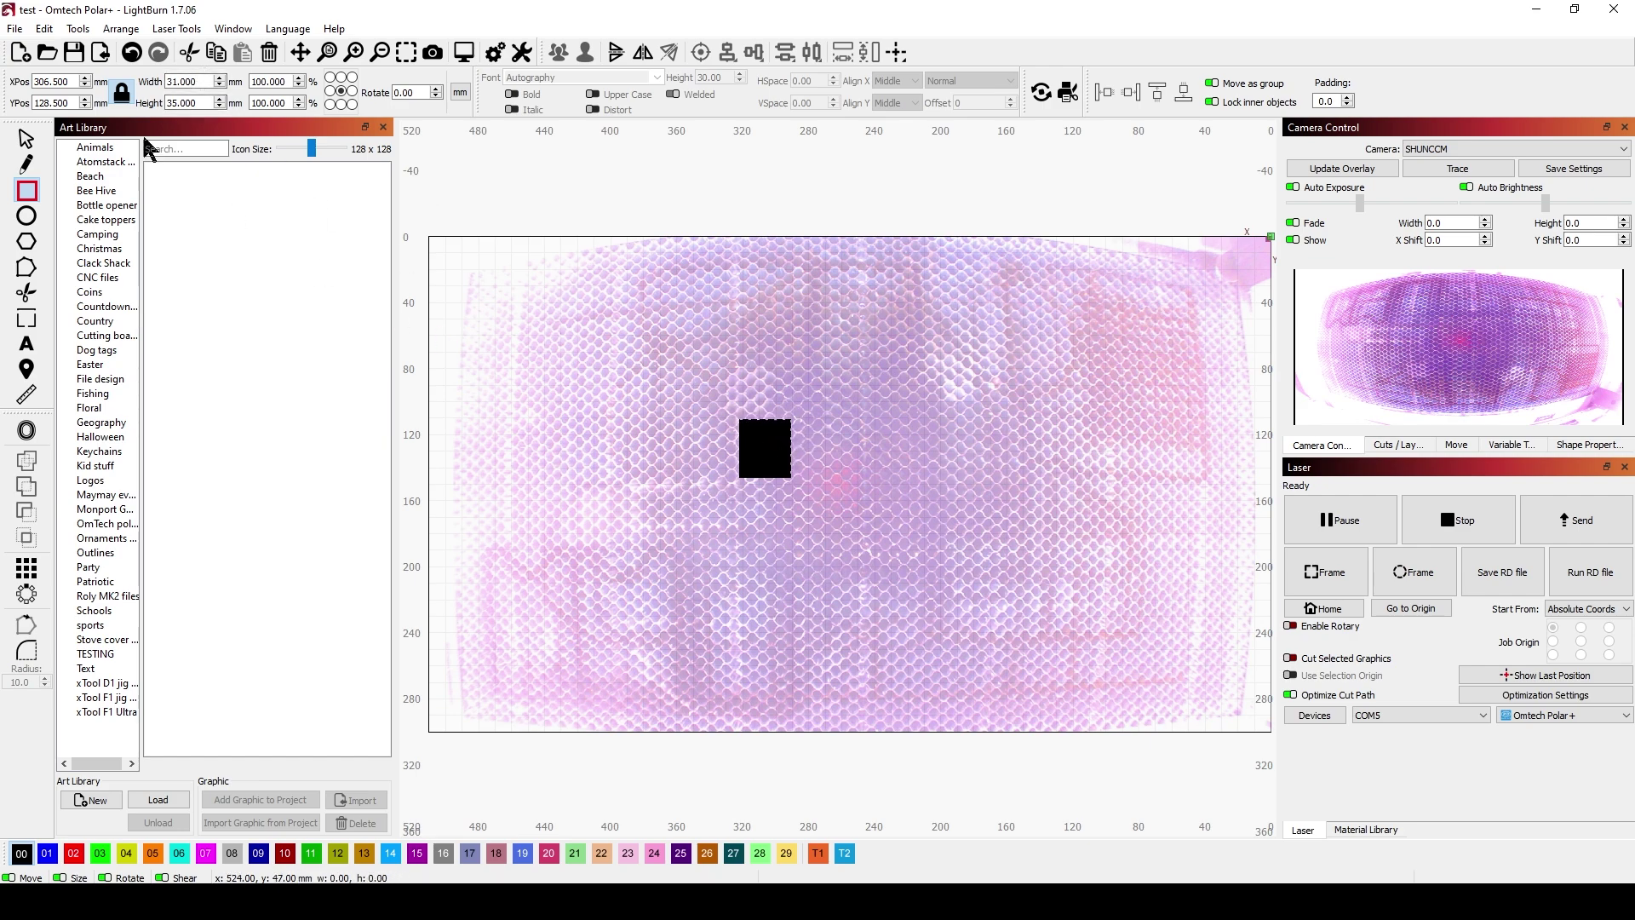
# Resize the black filled rectangle to 10 mm wide by 10 mm high, with its proportions unlocked
pyautogui.click(189, 82)
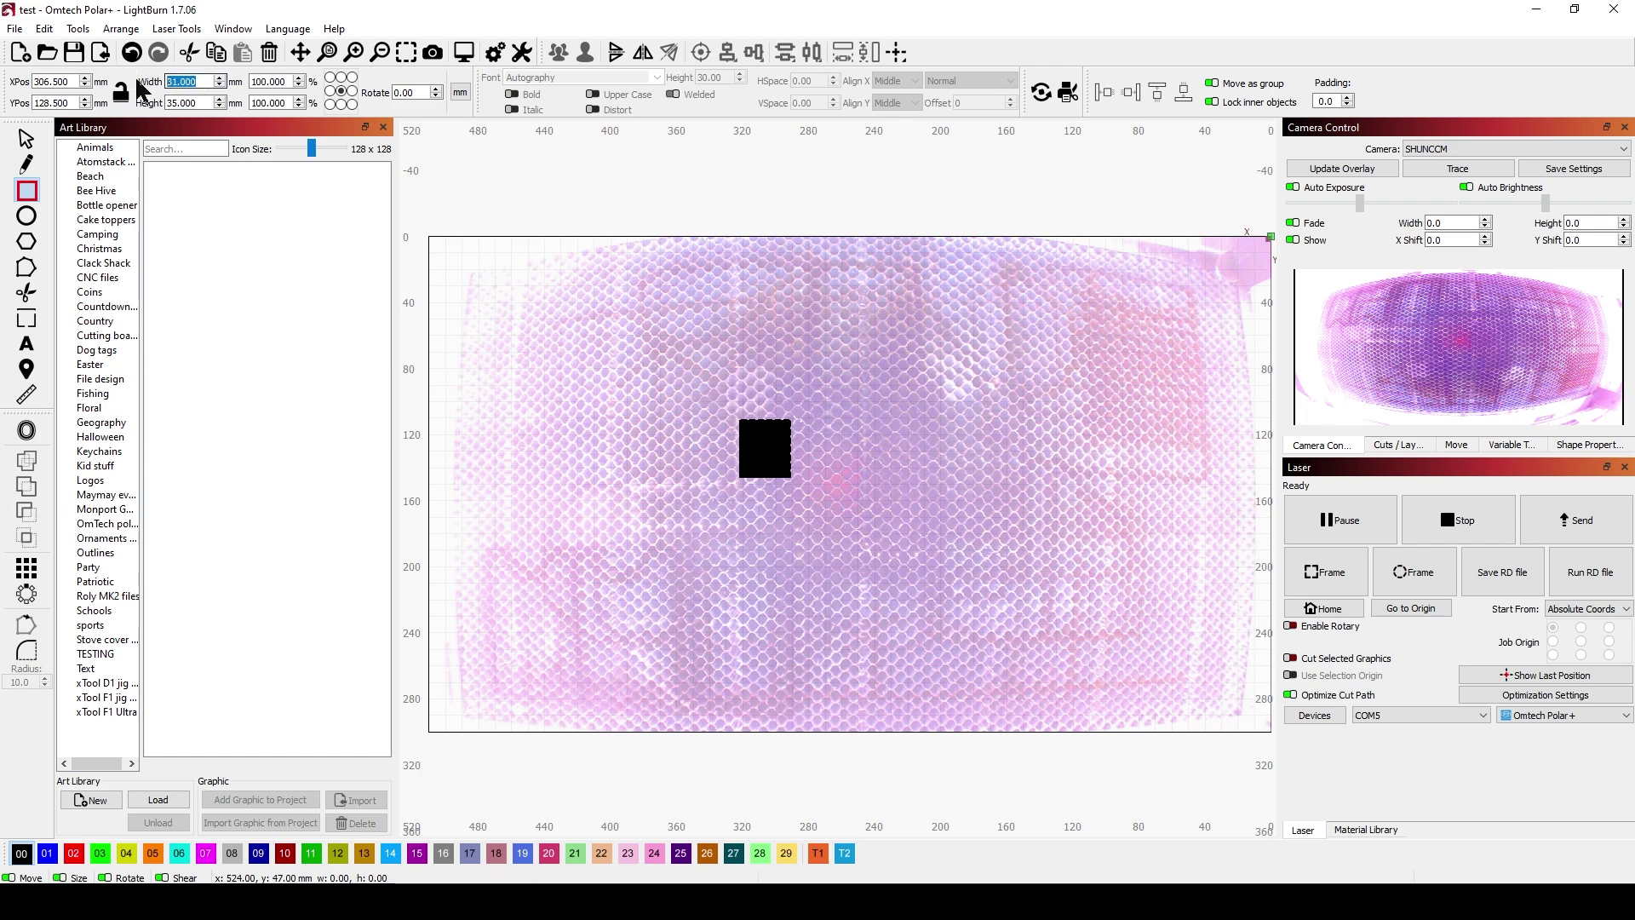
pyautogui.write('10')
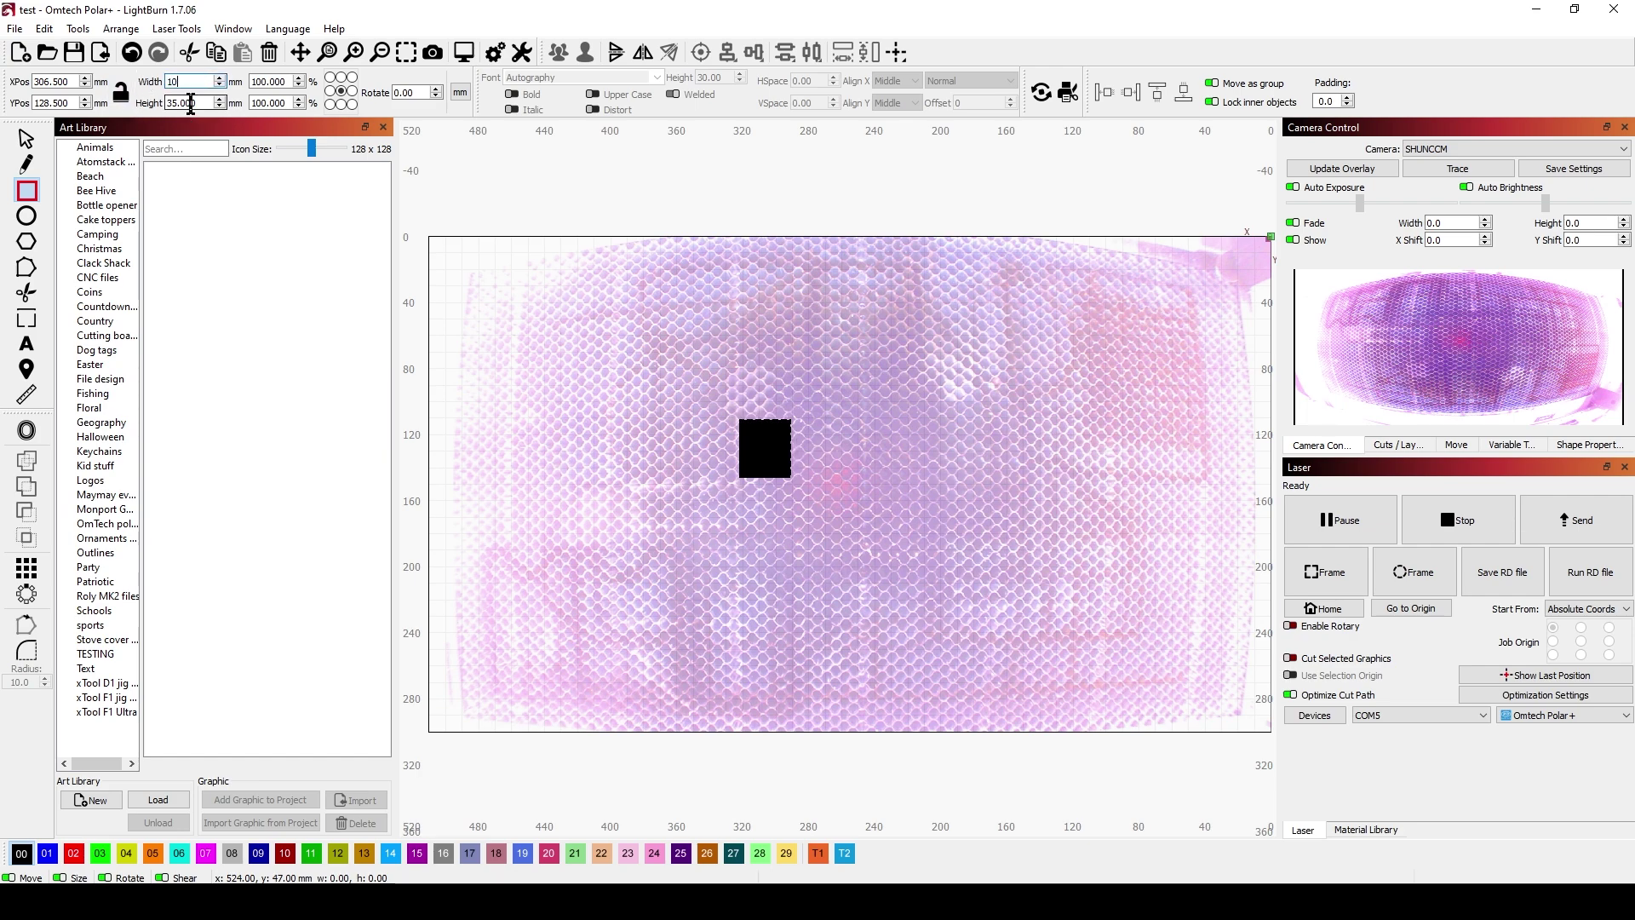
pyautogui.press('Tab')
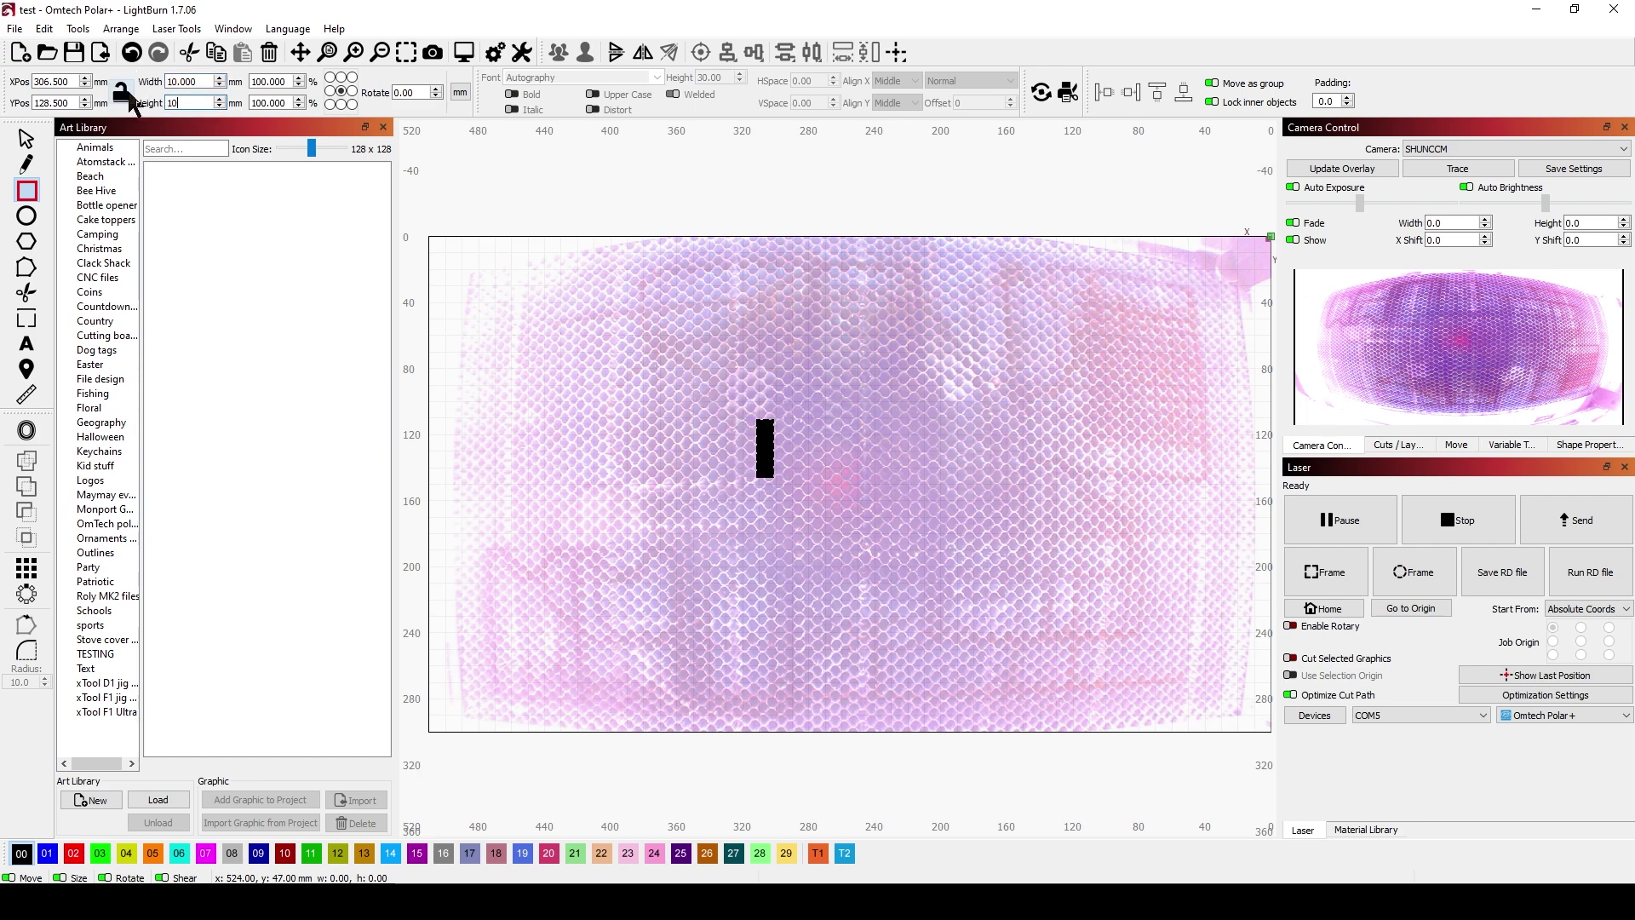
pyautogui.write('10')
pyautogui.press('Return')
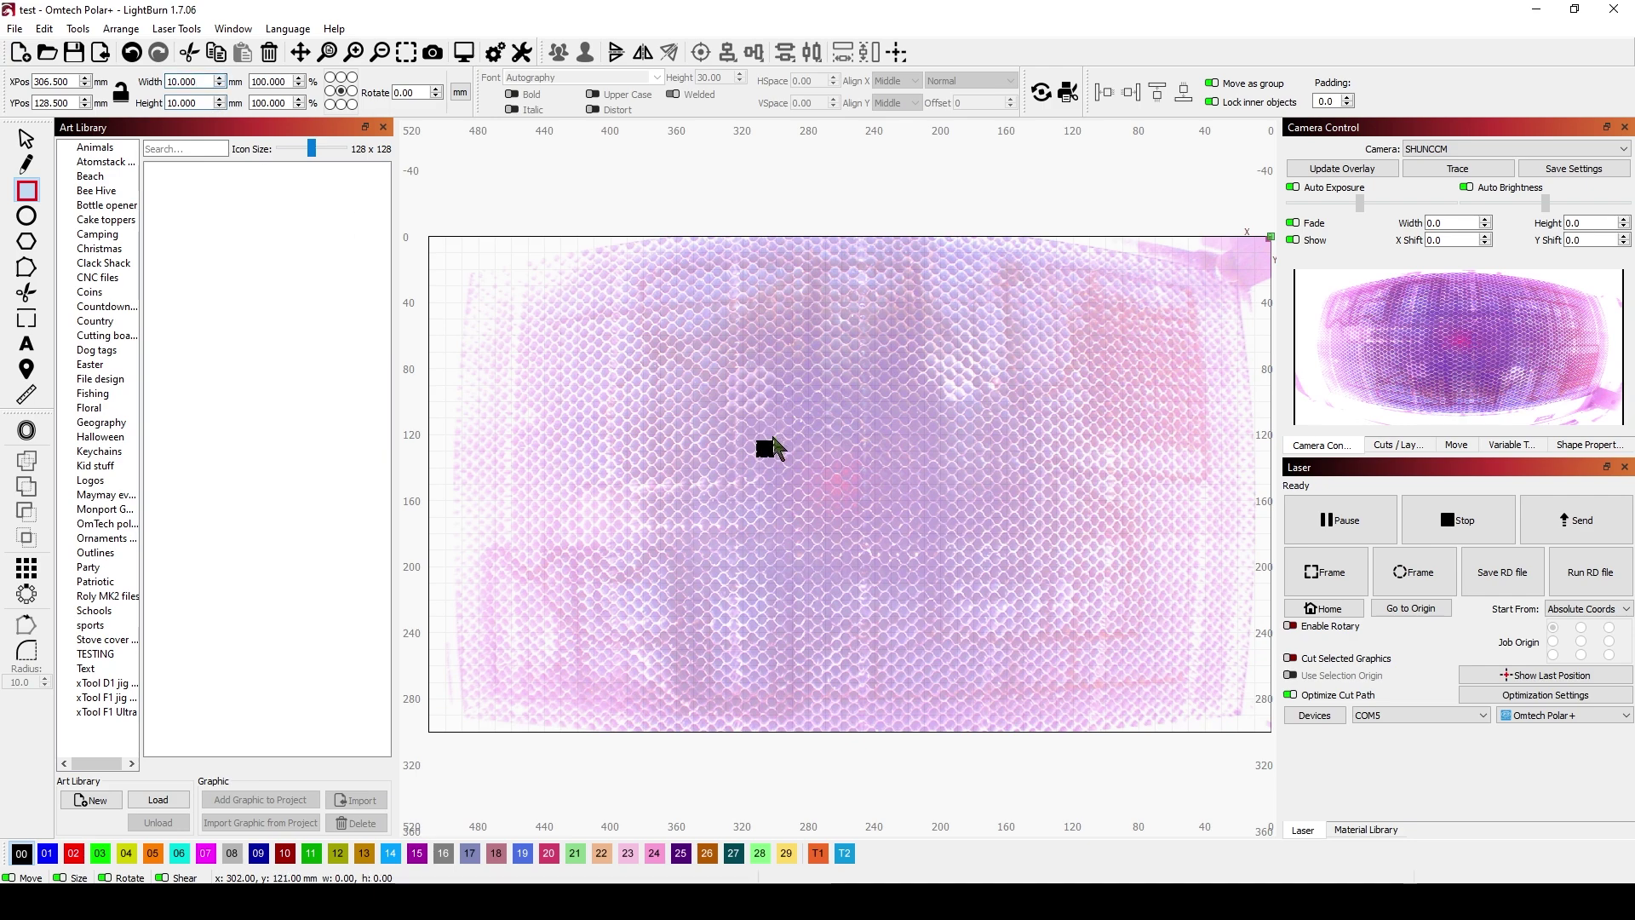
# Show the cut layer list and move the small square to about X 241 mm, Y 79 mm
pyautogui.click(26, 139)
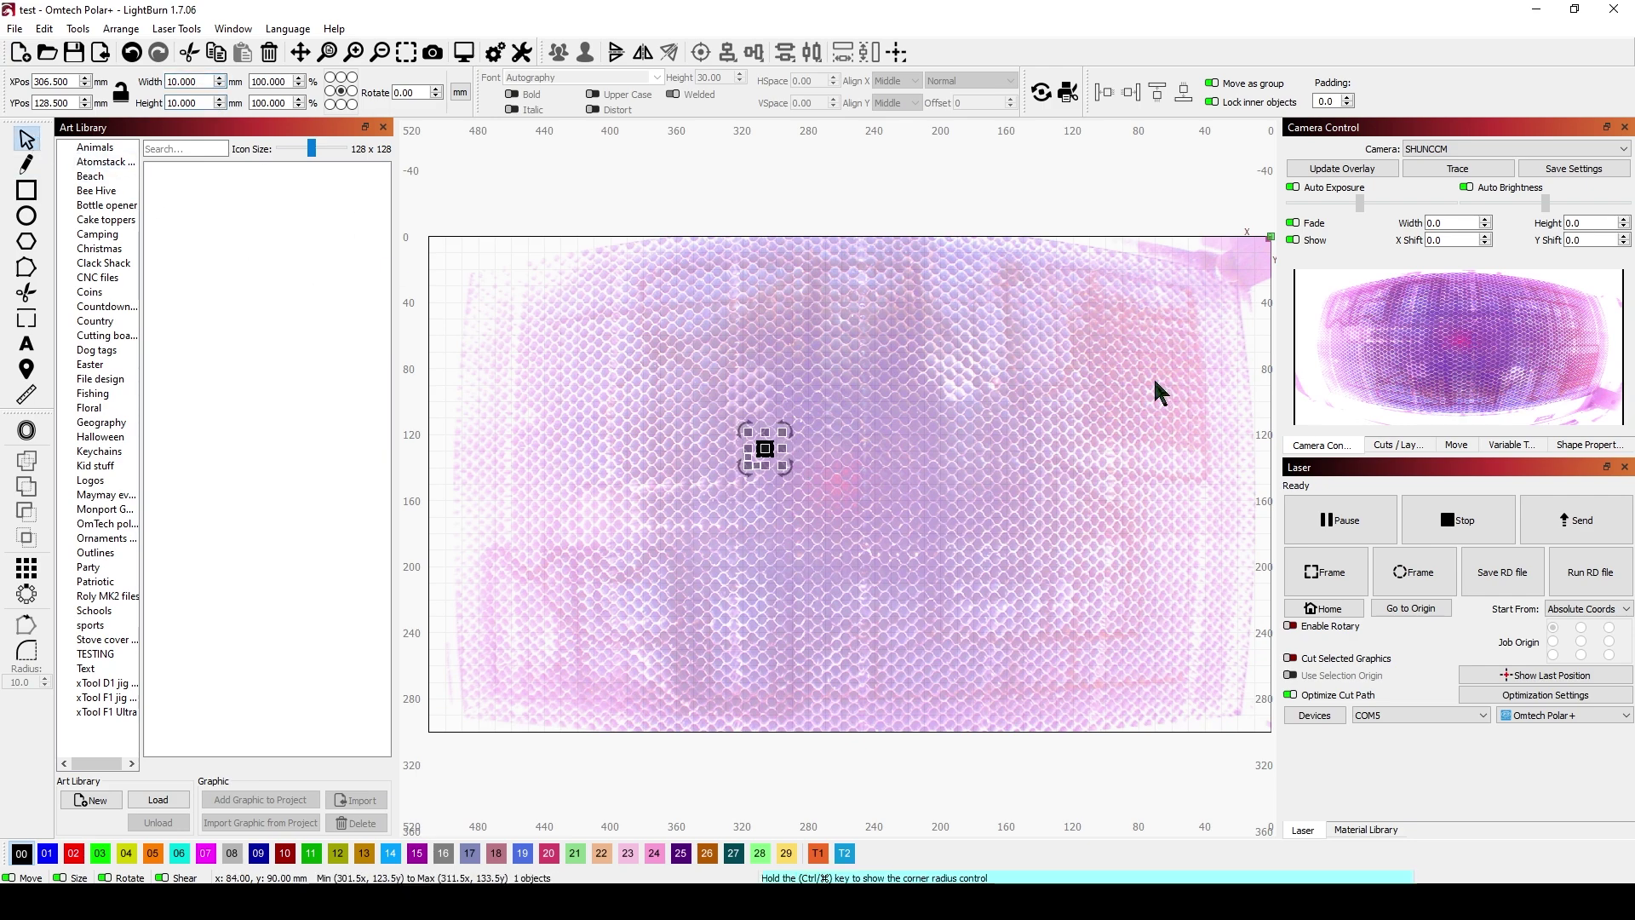
pyautogui.click(1397, 443)
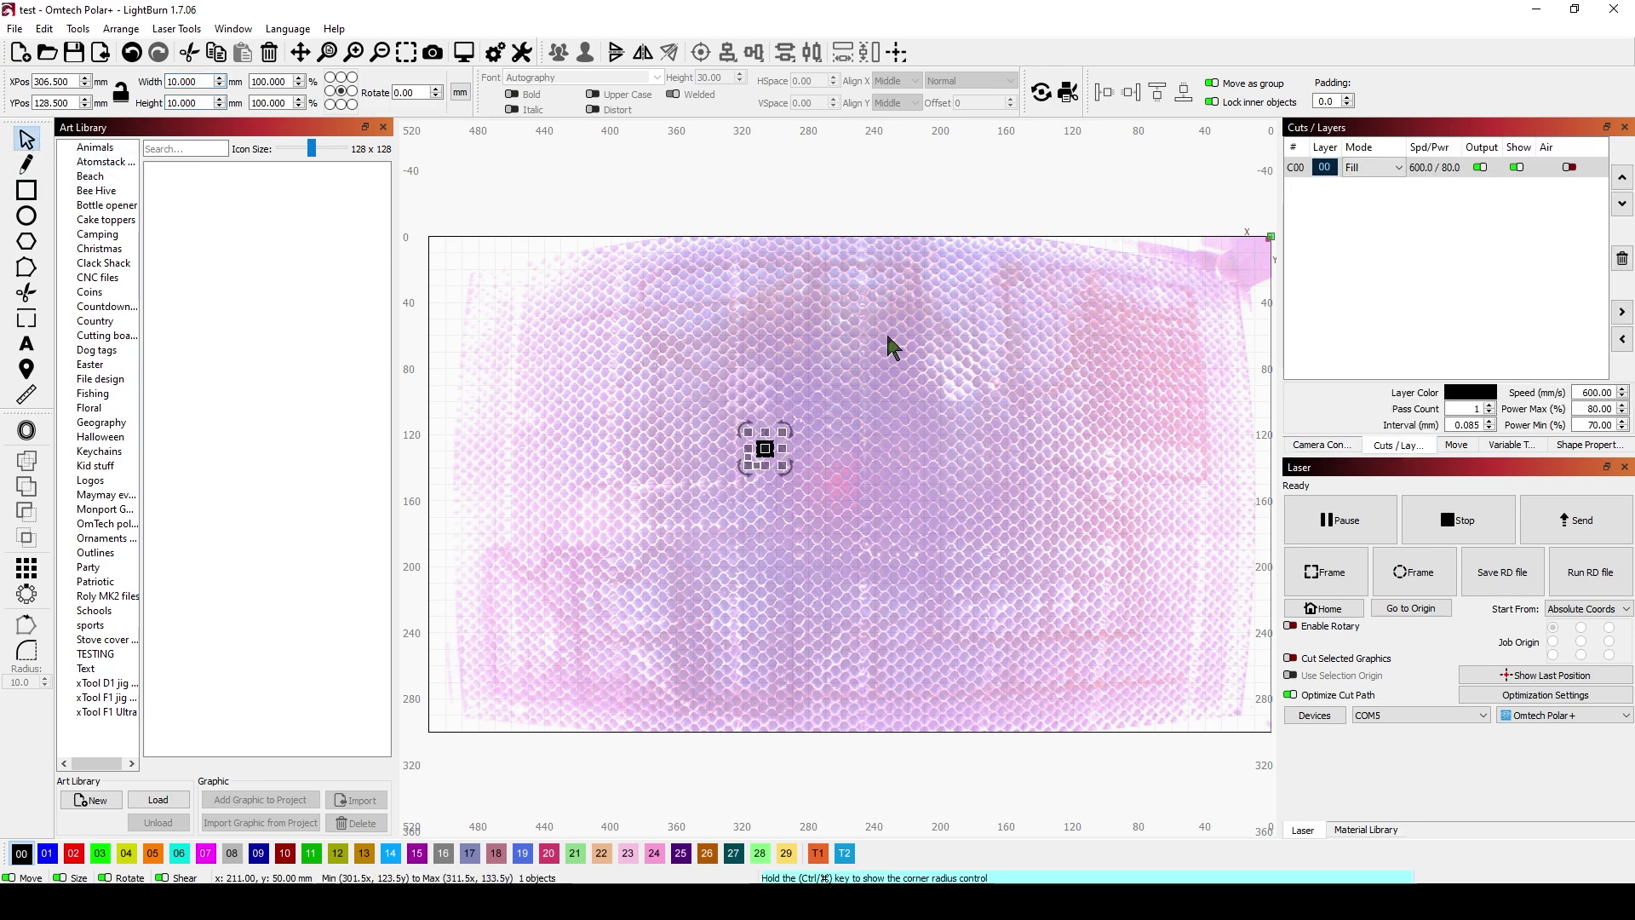
pyautogui.moveTo(764, 447); pyautogui.dragTo(865, 367)
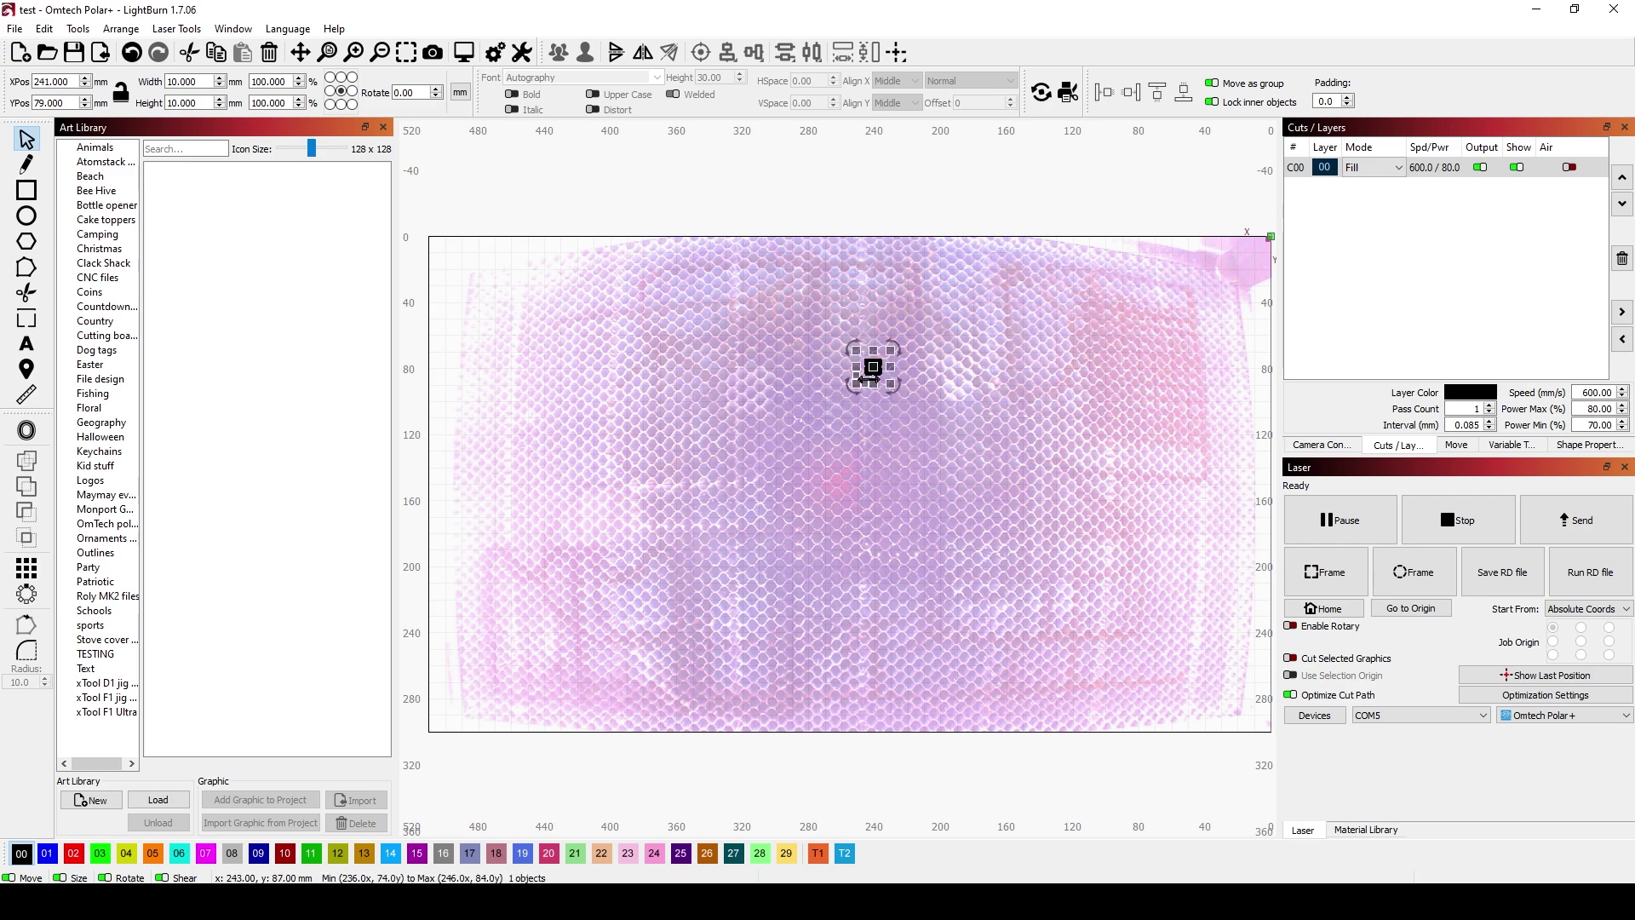
pyautogui.scroll(3, 862, 367)
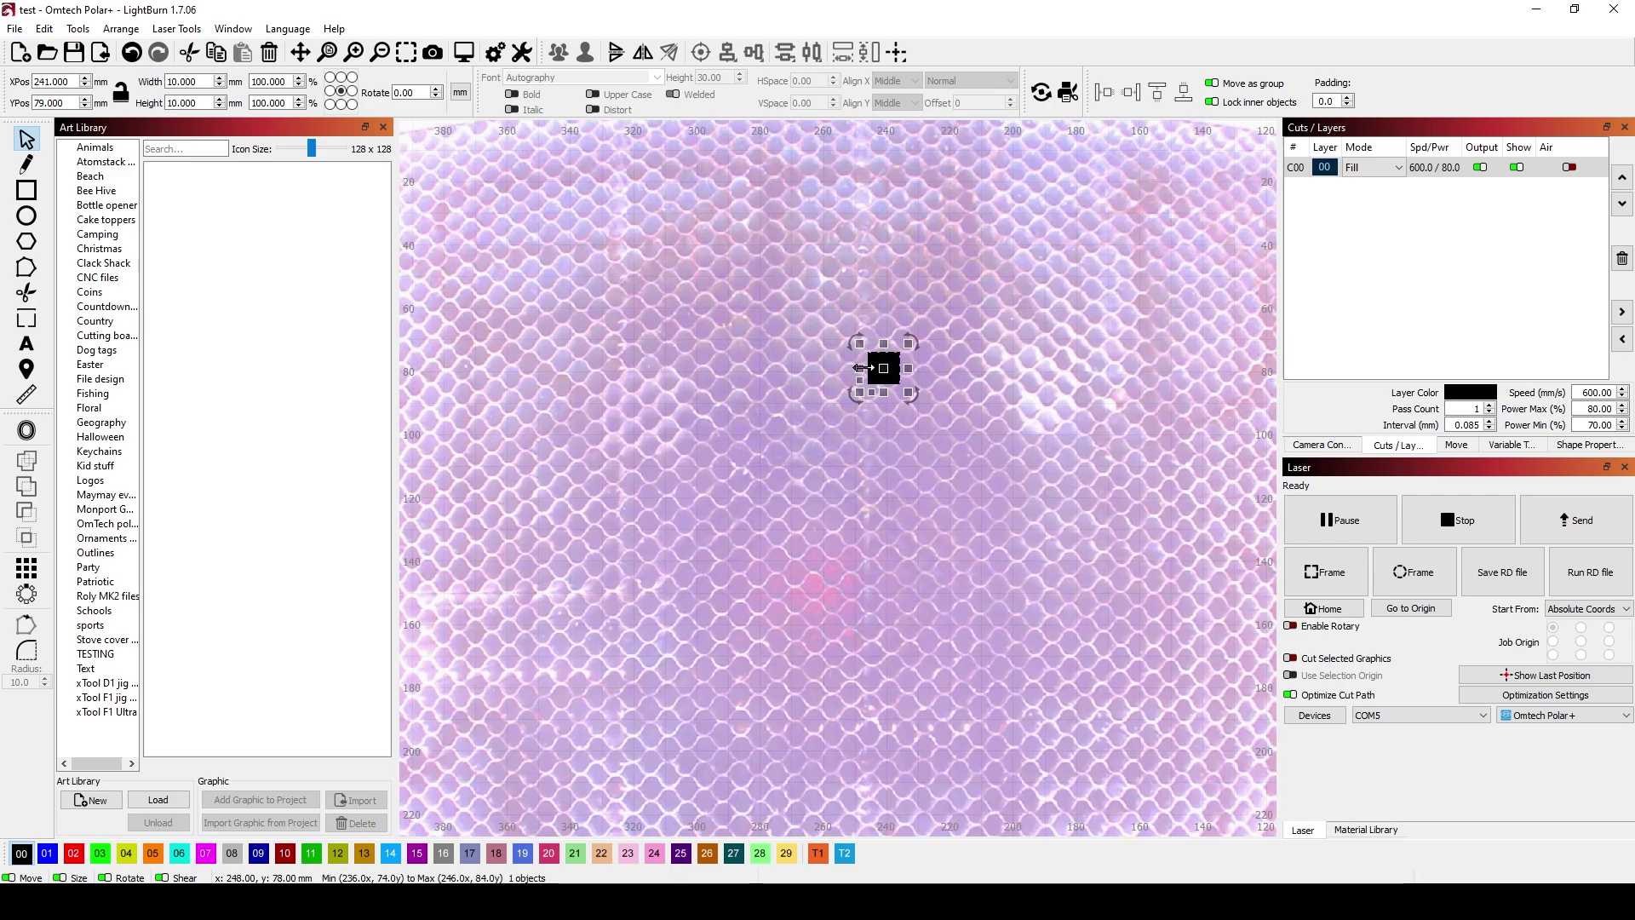
# Set the fill of layer 00 to 50 lines per inch in its cut settings
pyautogui.doubleClick(1449, 168)
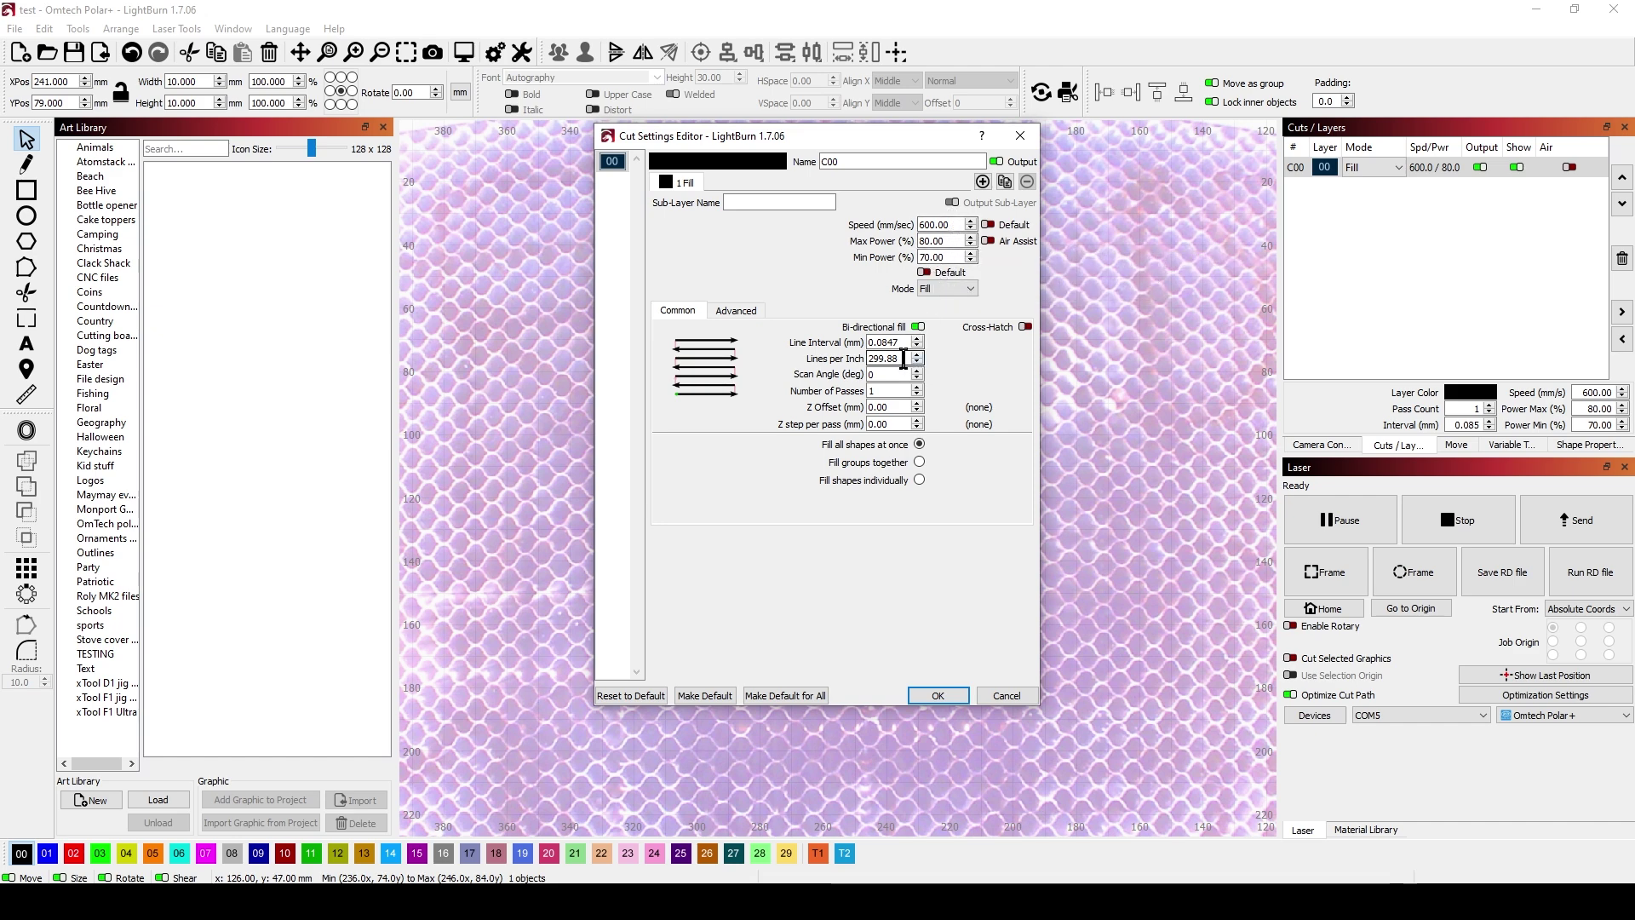
pyautogui.moveTo(906, 359); pyautogui.dragTo(834, 367)
pyautogui.write('50')
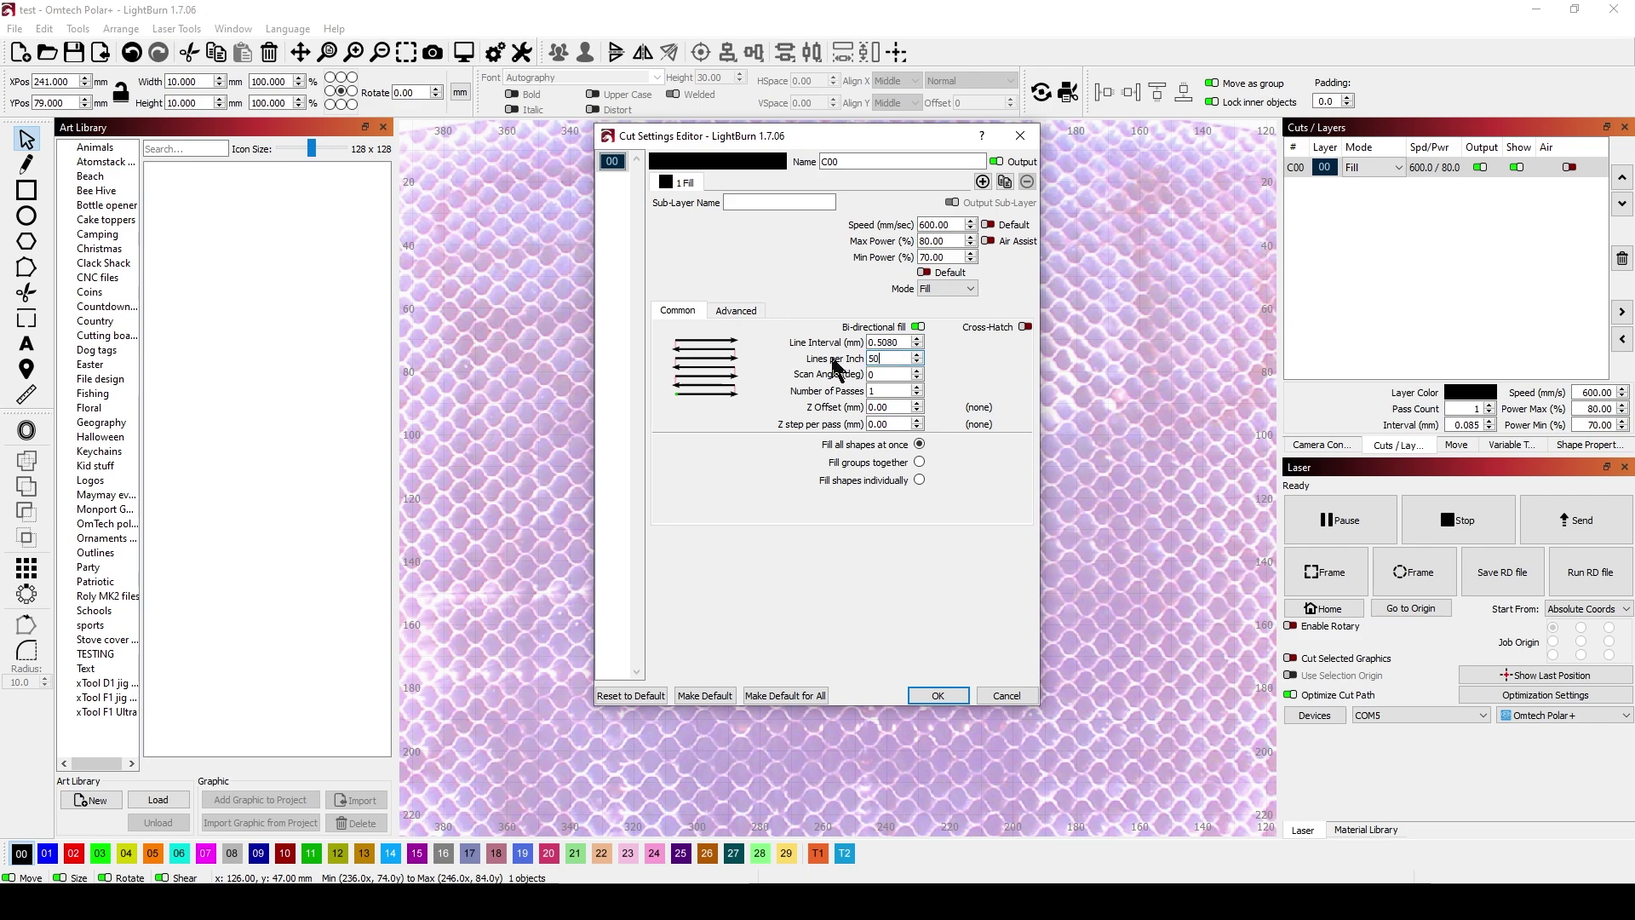
pyautogui.press('Tab')
pyautogui.click(961, 695)
# Preview the square's engraving, examine the spacing of its fill lines, and close the preview
pyautogui.scroll(3, 867, 450)
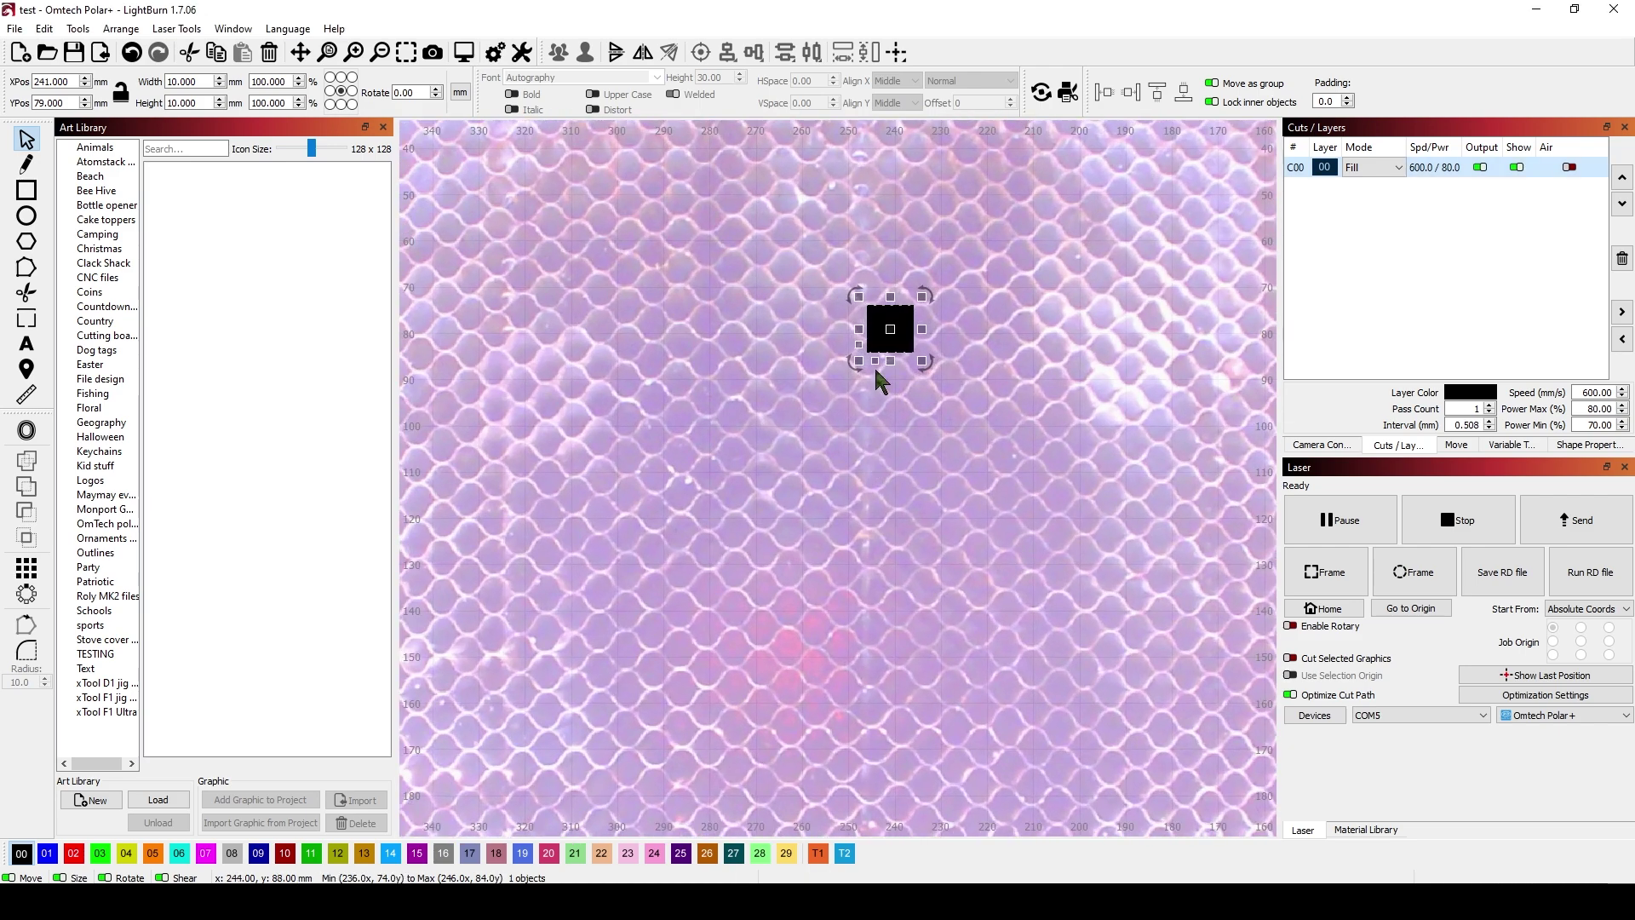
pyautogui.rightClick(889, 332)
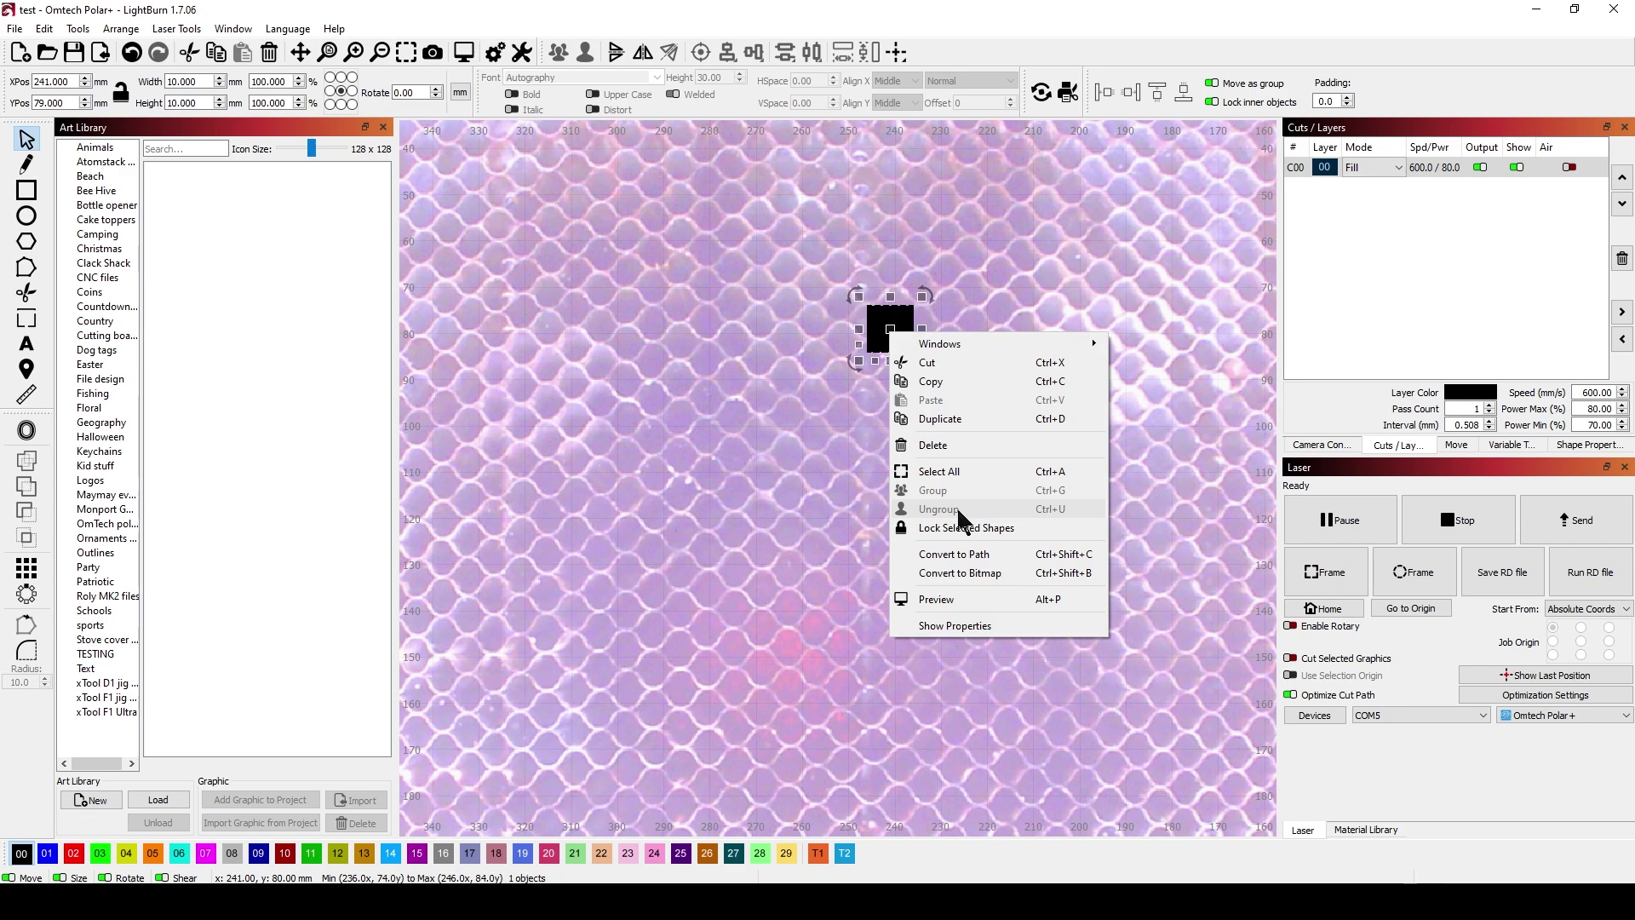
pyautogui.click(951, 600)
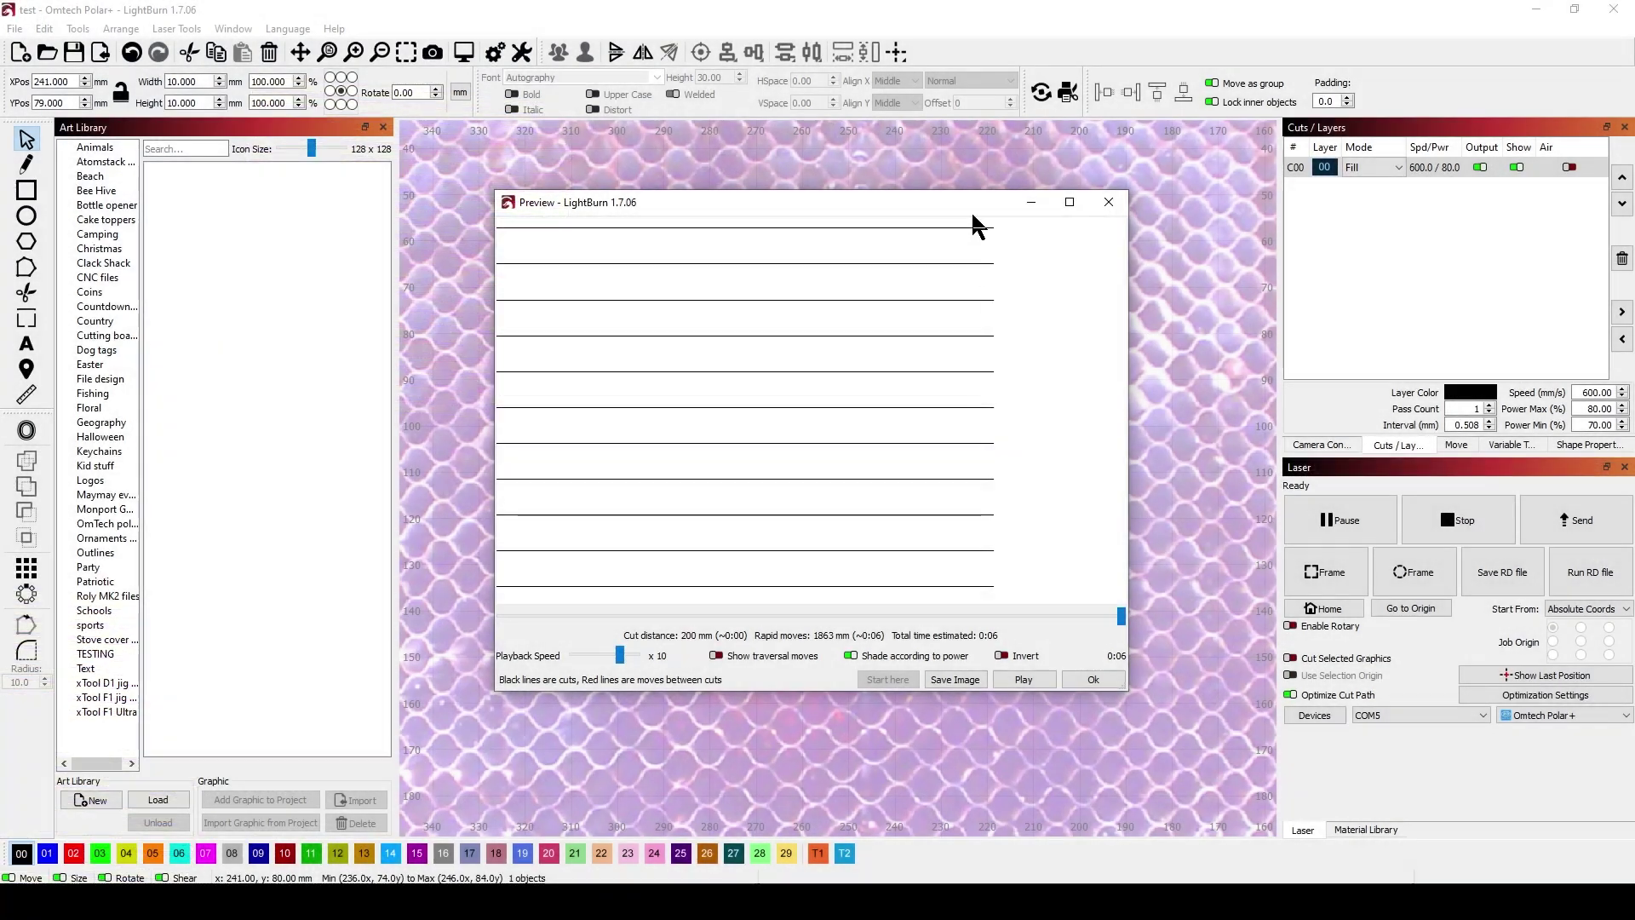
pyautogui.scroll(-5, 823, 386)
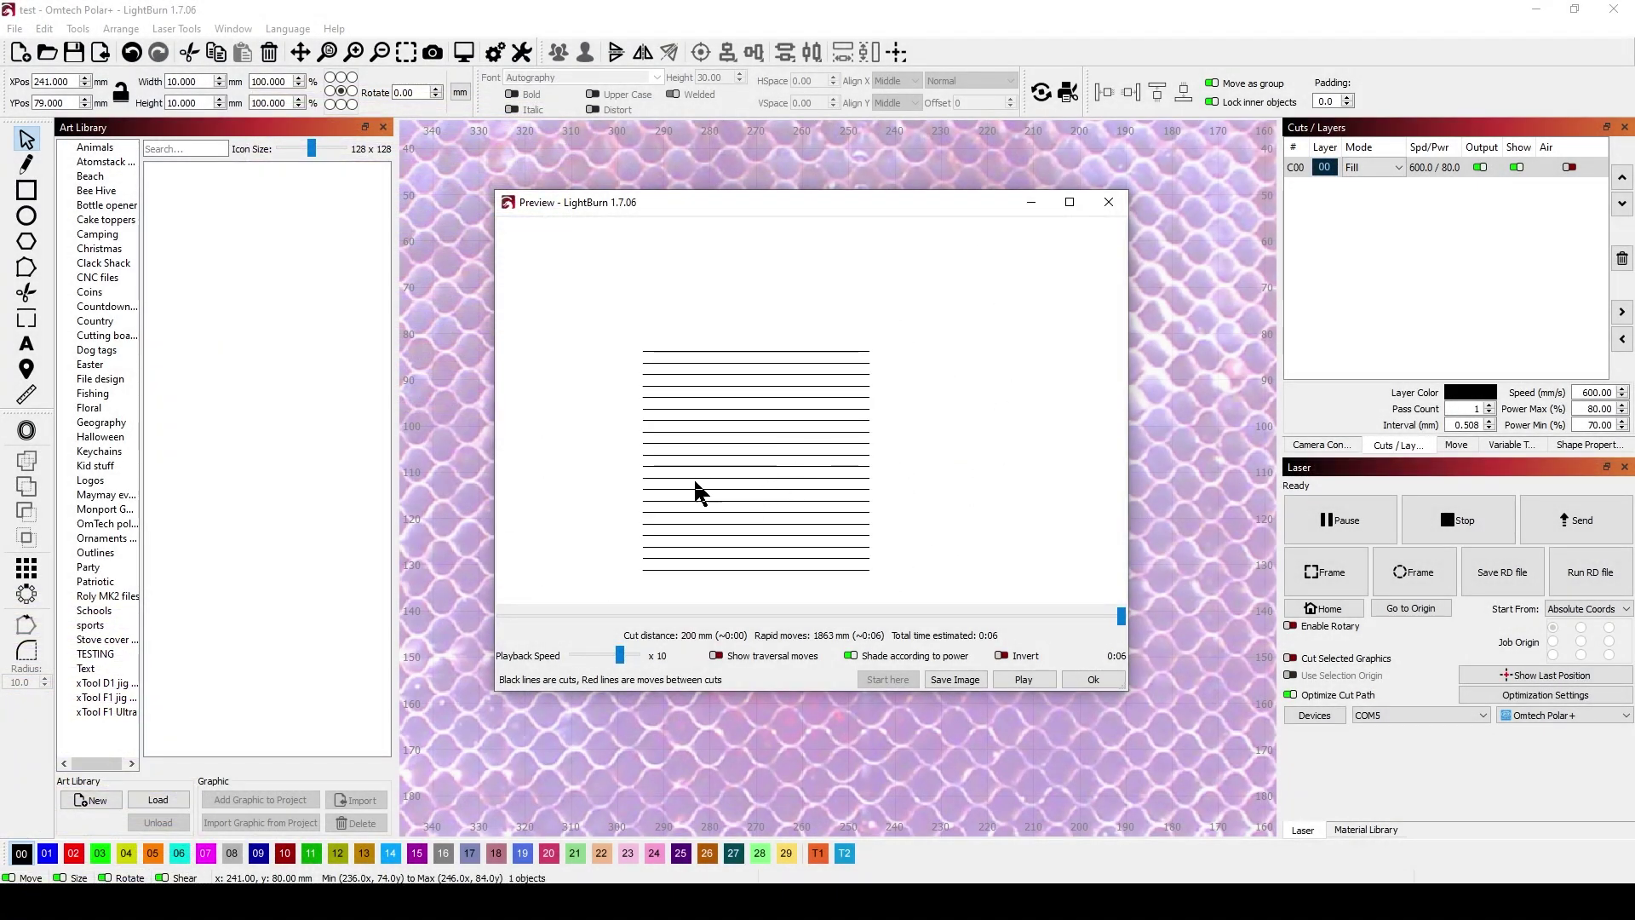
pyautogui.scroll(3, 652, 548)
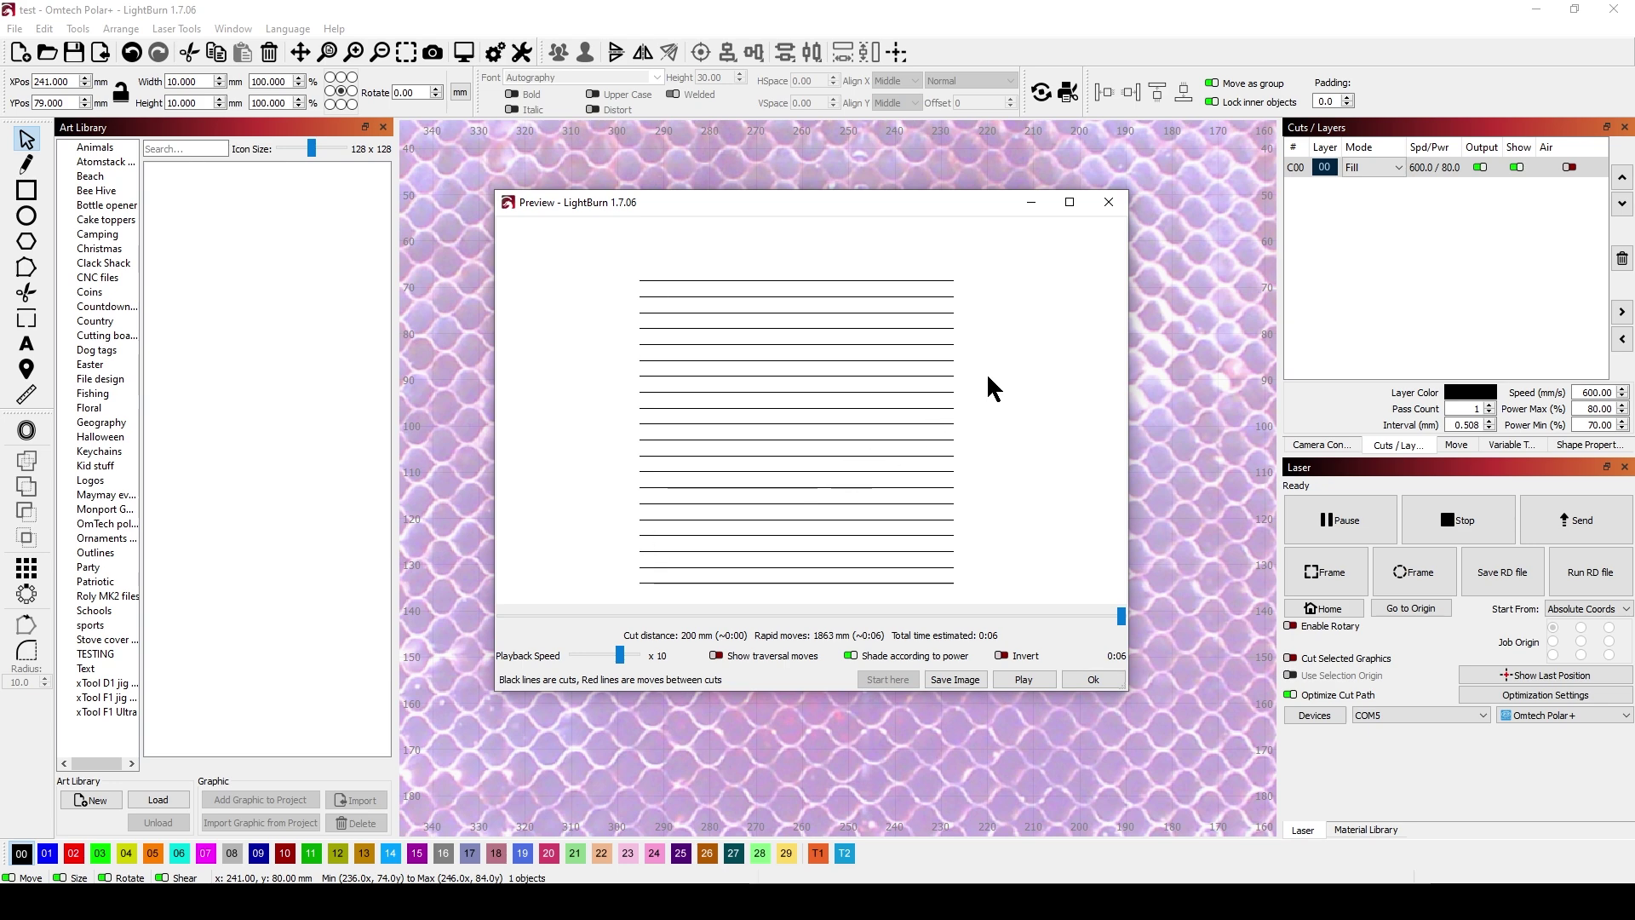
pyautogui.click(1108, 202)
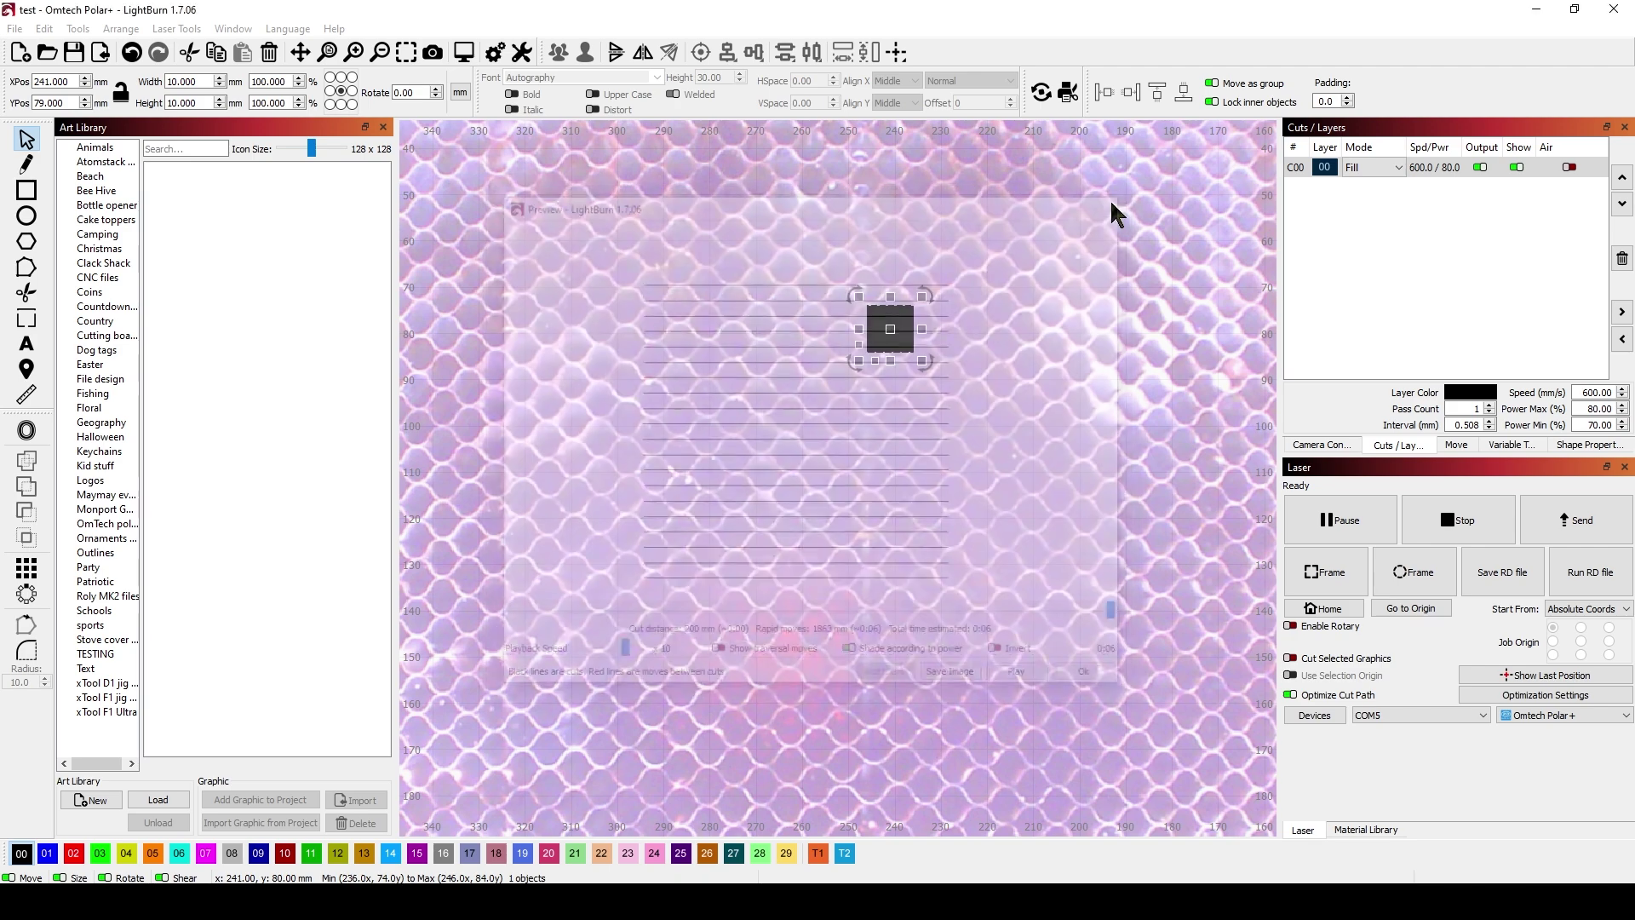
# Nudge the square to about X 241.1 mm, Y 78.4 mm and leave it selected
pyautogui.click(960, 347)
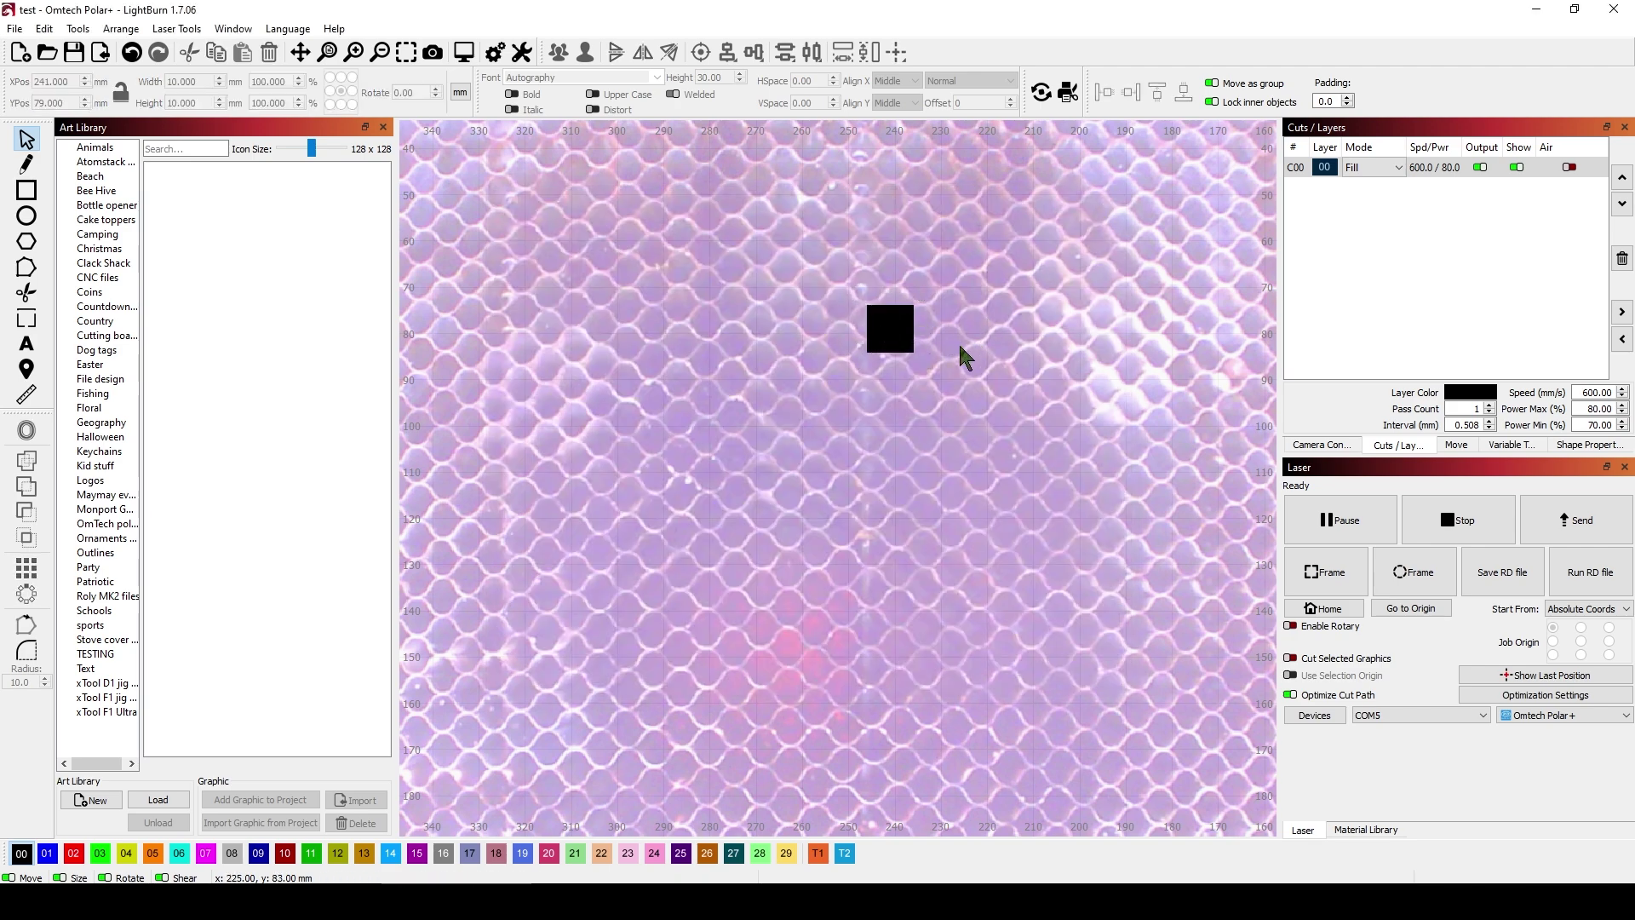
pyautogui.scroll(3, 897, 327)
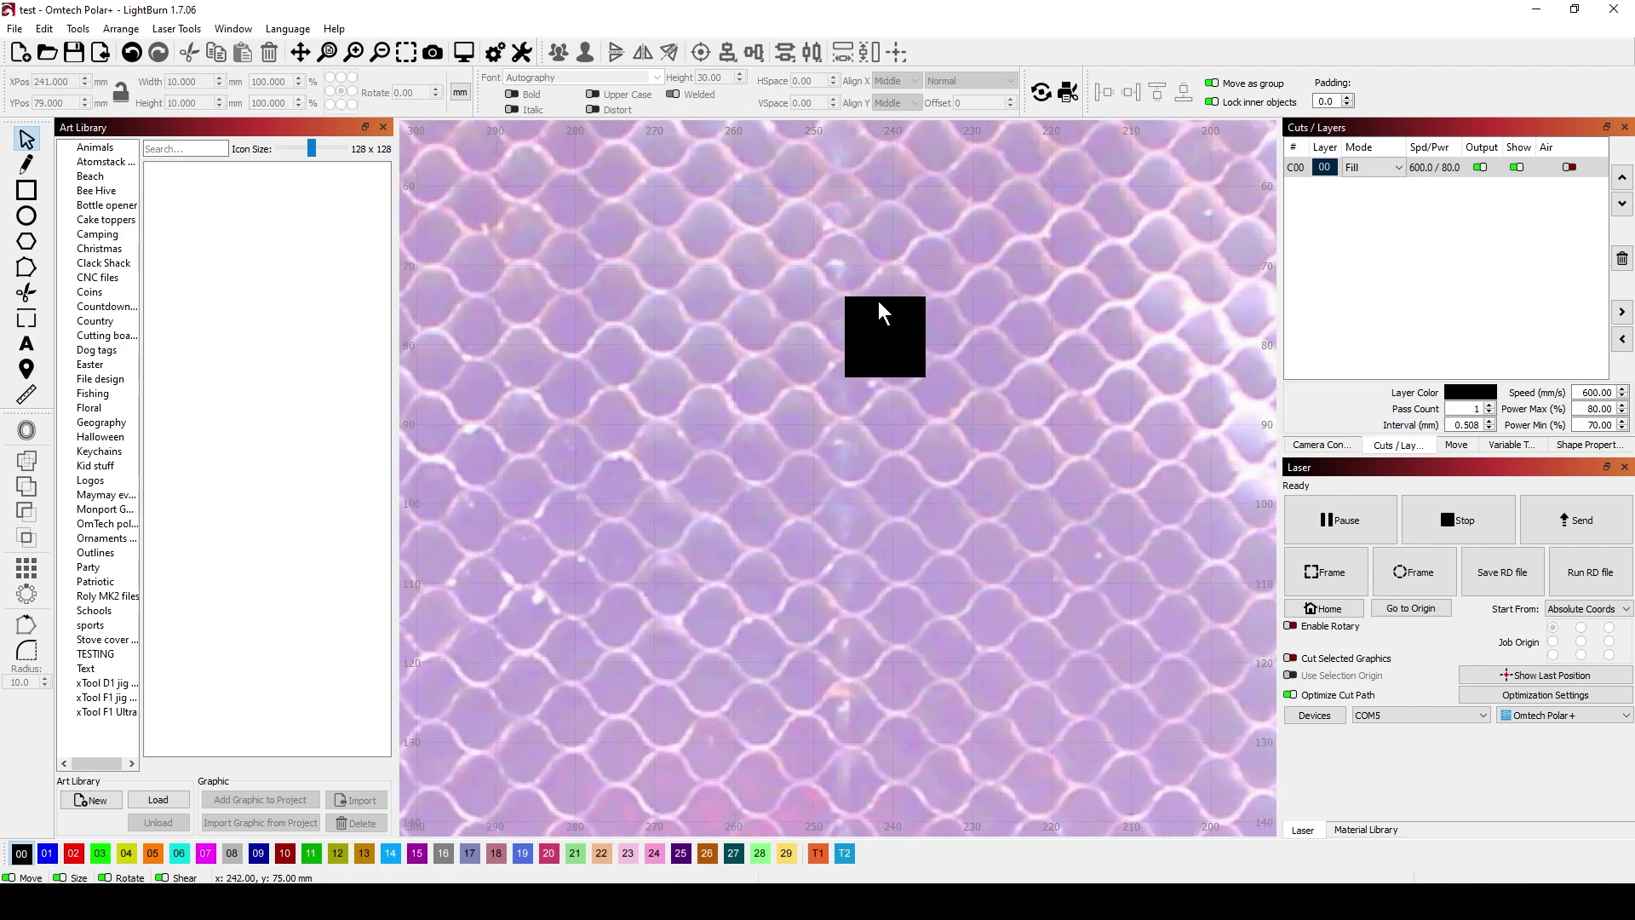
pyautogui.moveTo(877, 303); pyautogui.dragTo(894, 307)
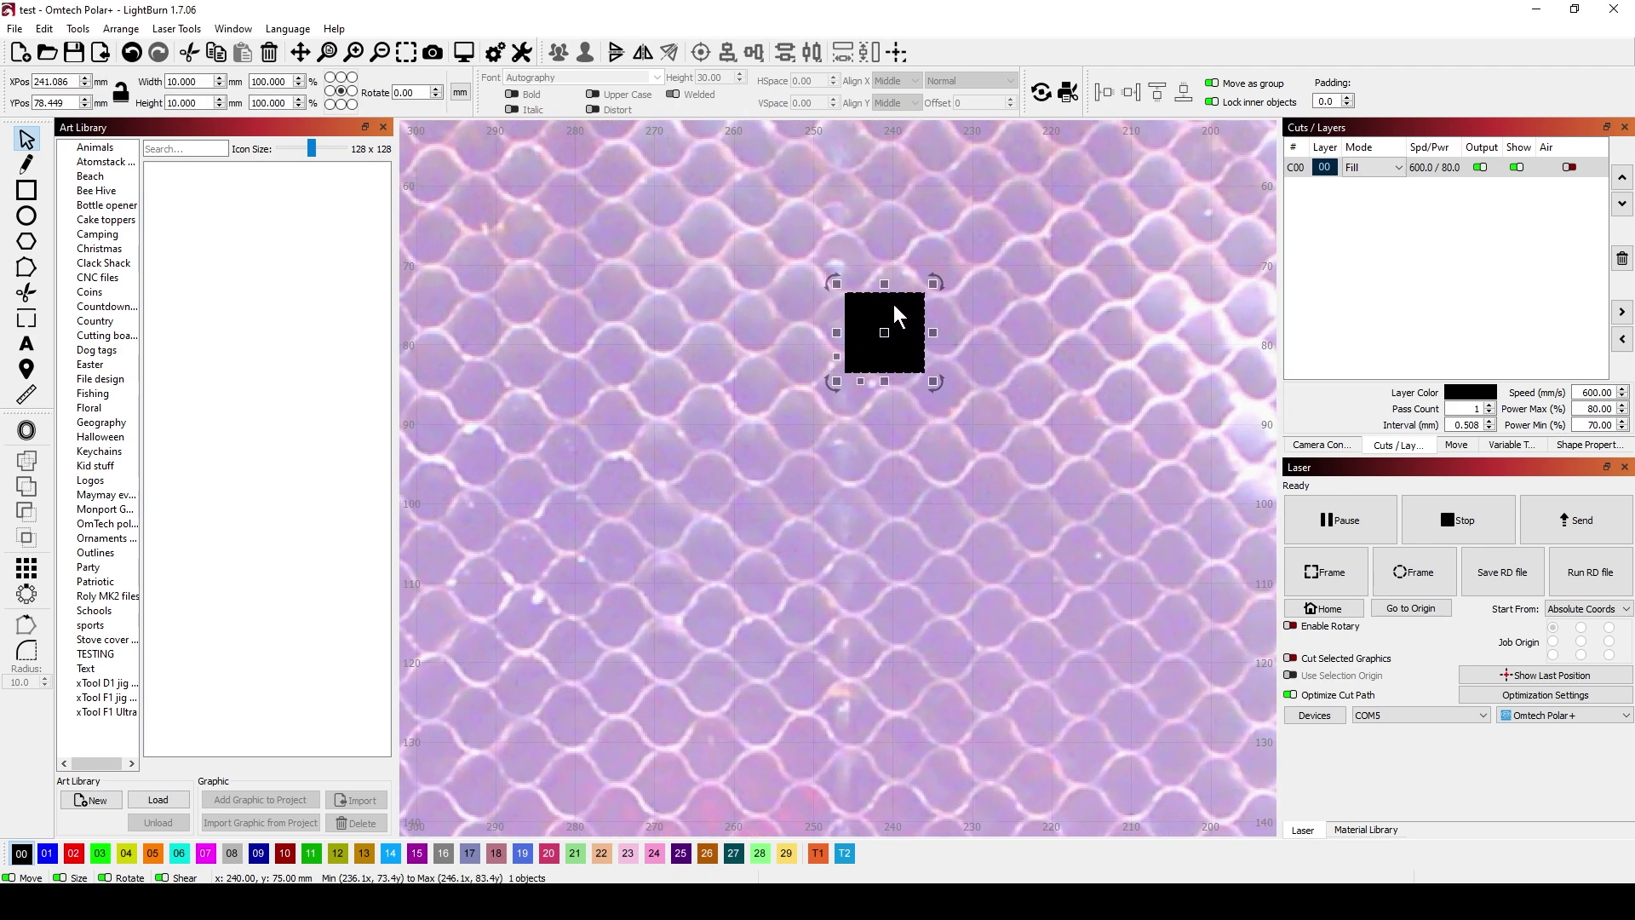
pyautogui.scroll(-2, 977, 345)
pyautogui.click(977, 327)
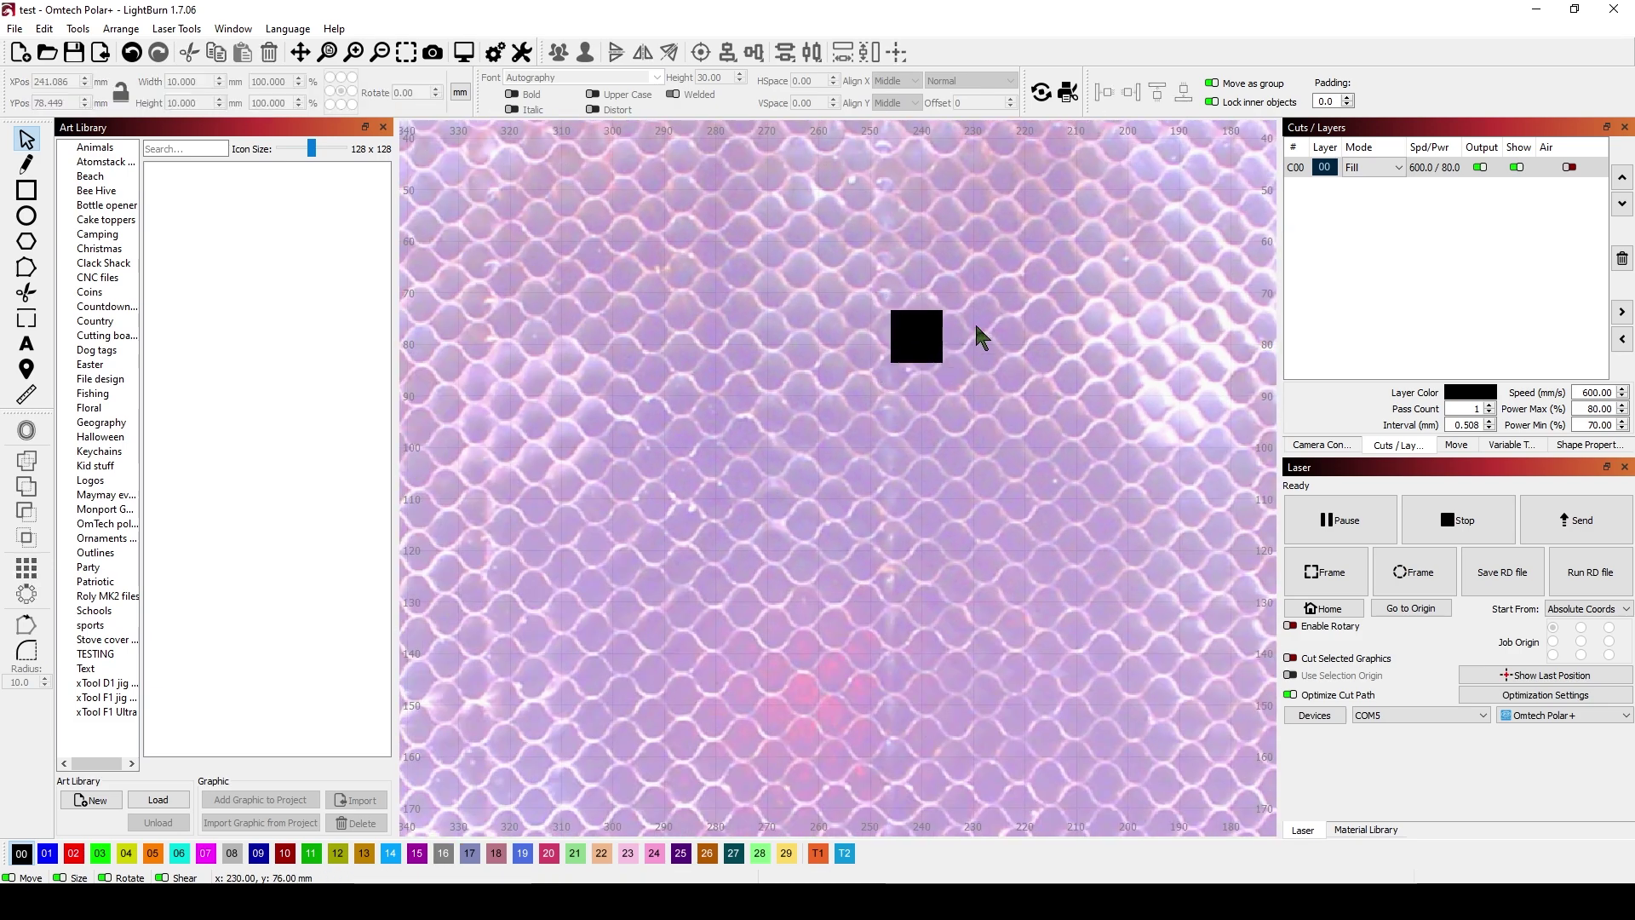
pyautogui.click(916, 332)
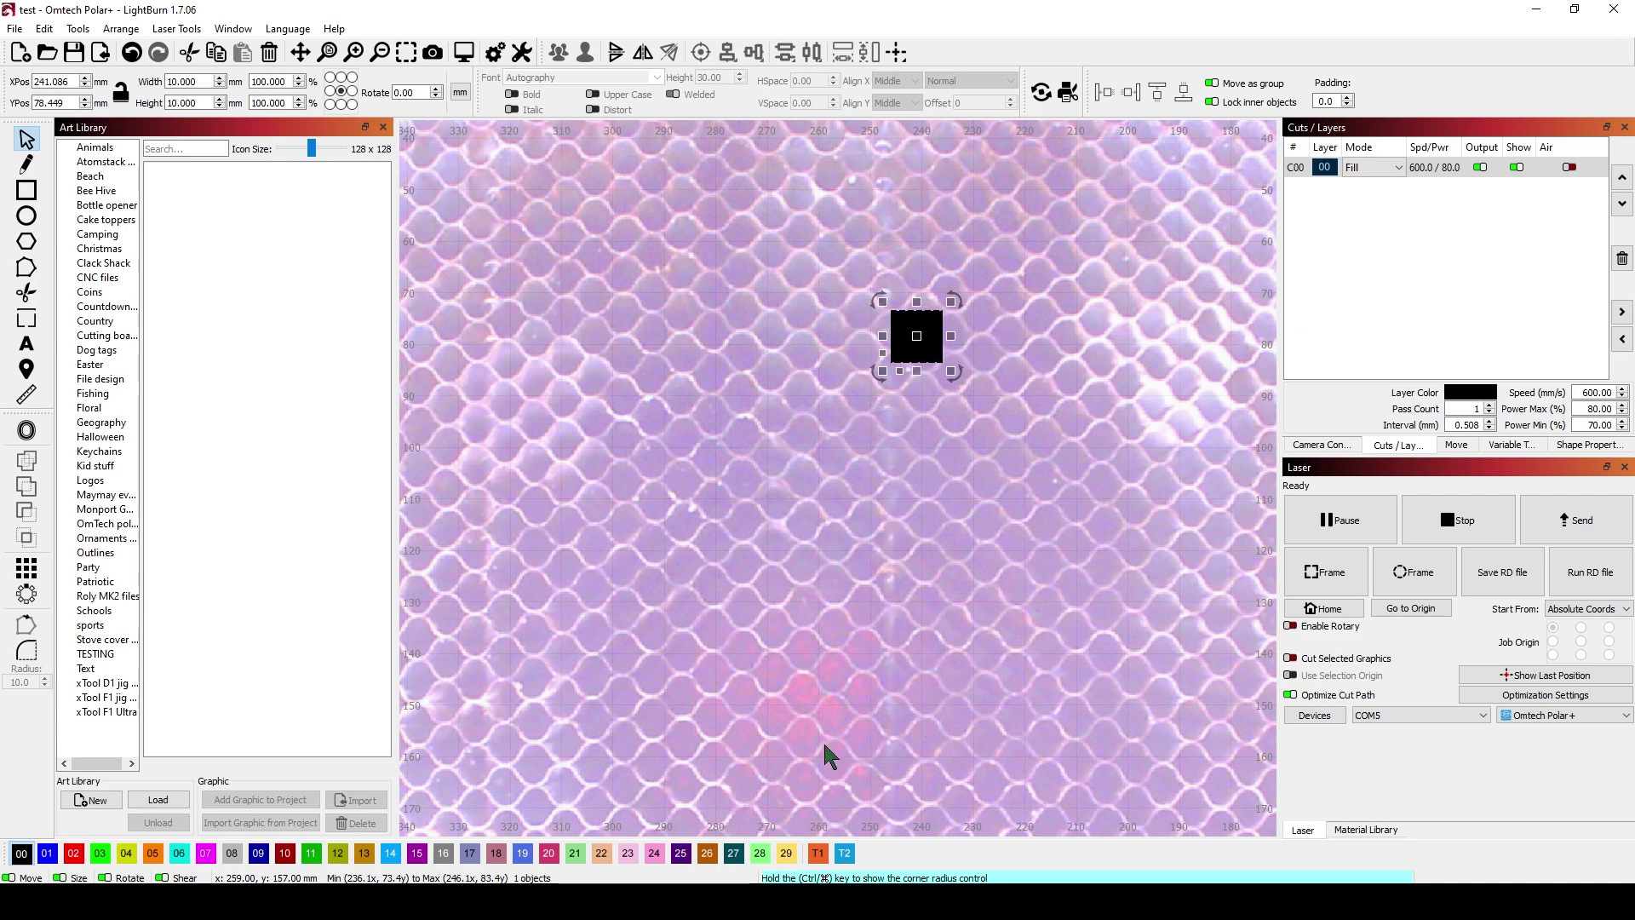
# Switch to the photo IMG_2337.JPG and compare the stroke edges of the large "test" engravings under OFF and ON
pyautogui.hotkey('alt', 'Tab')
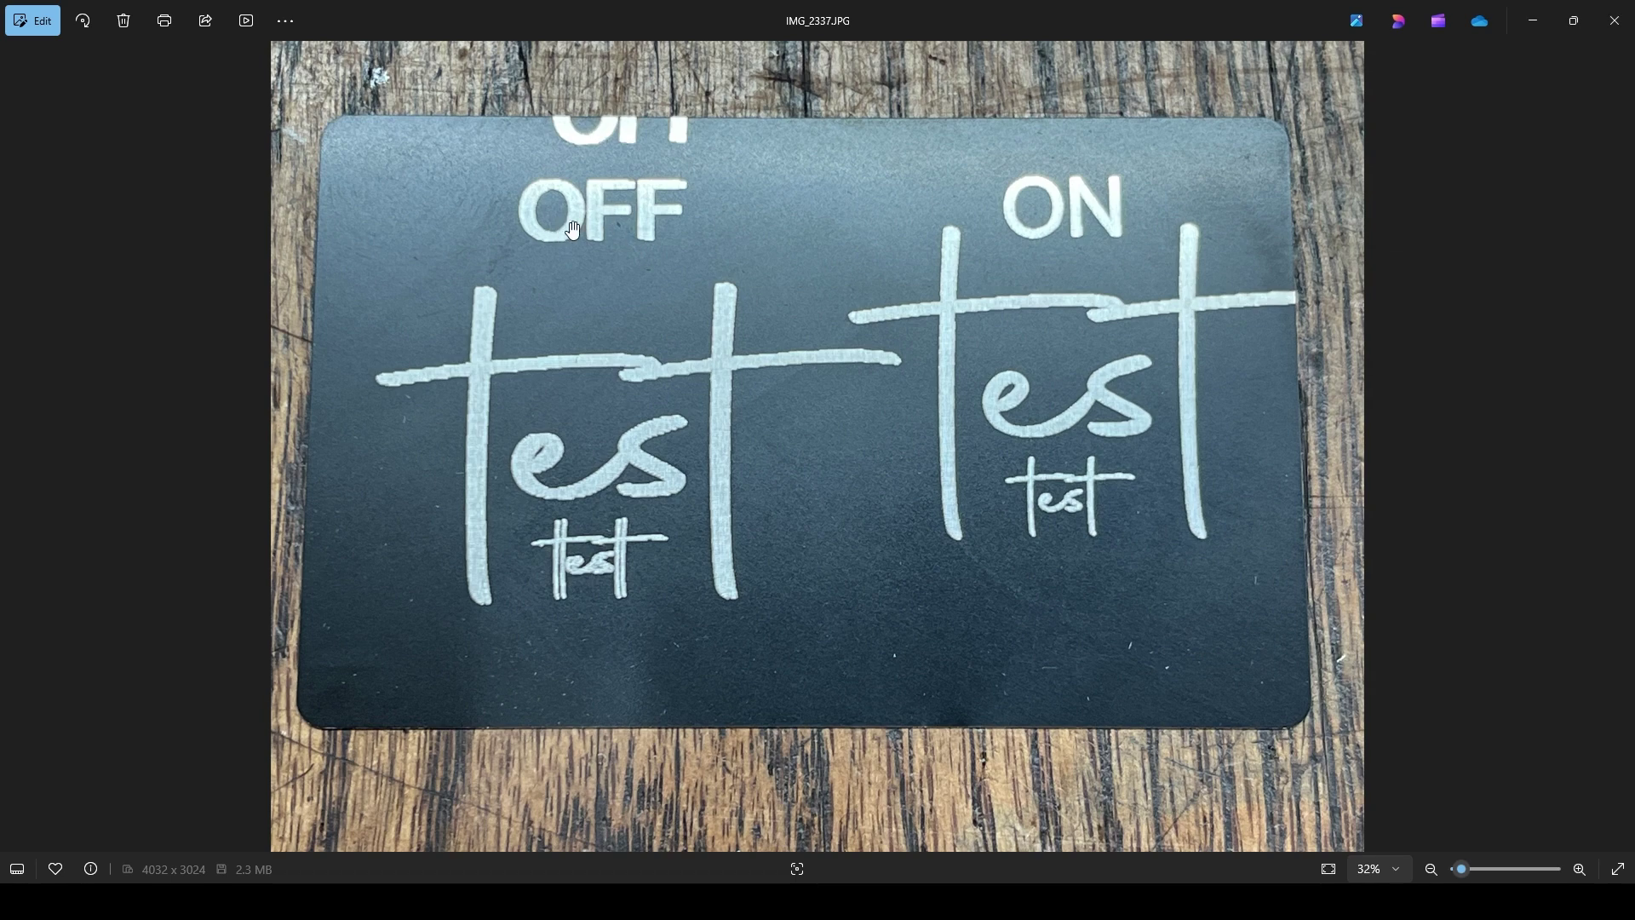
pyautogui.scroll(5, 579, 350)
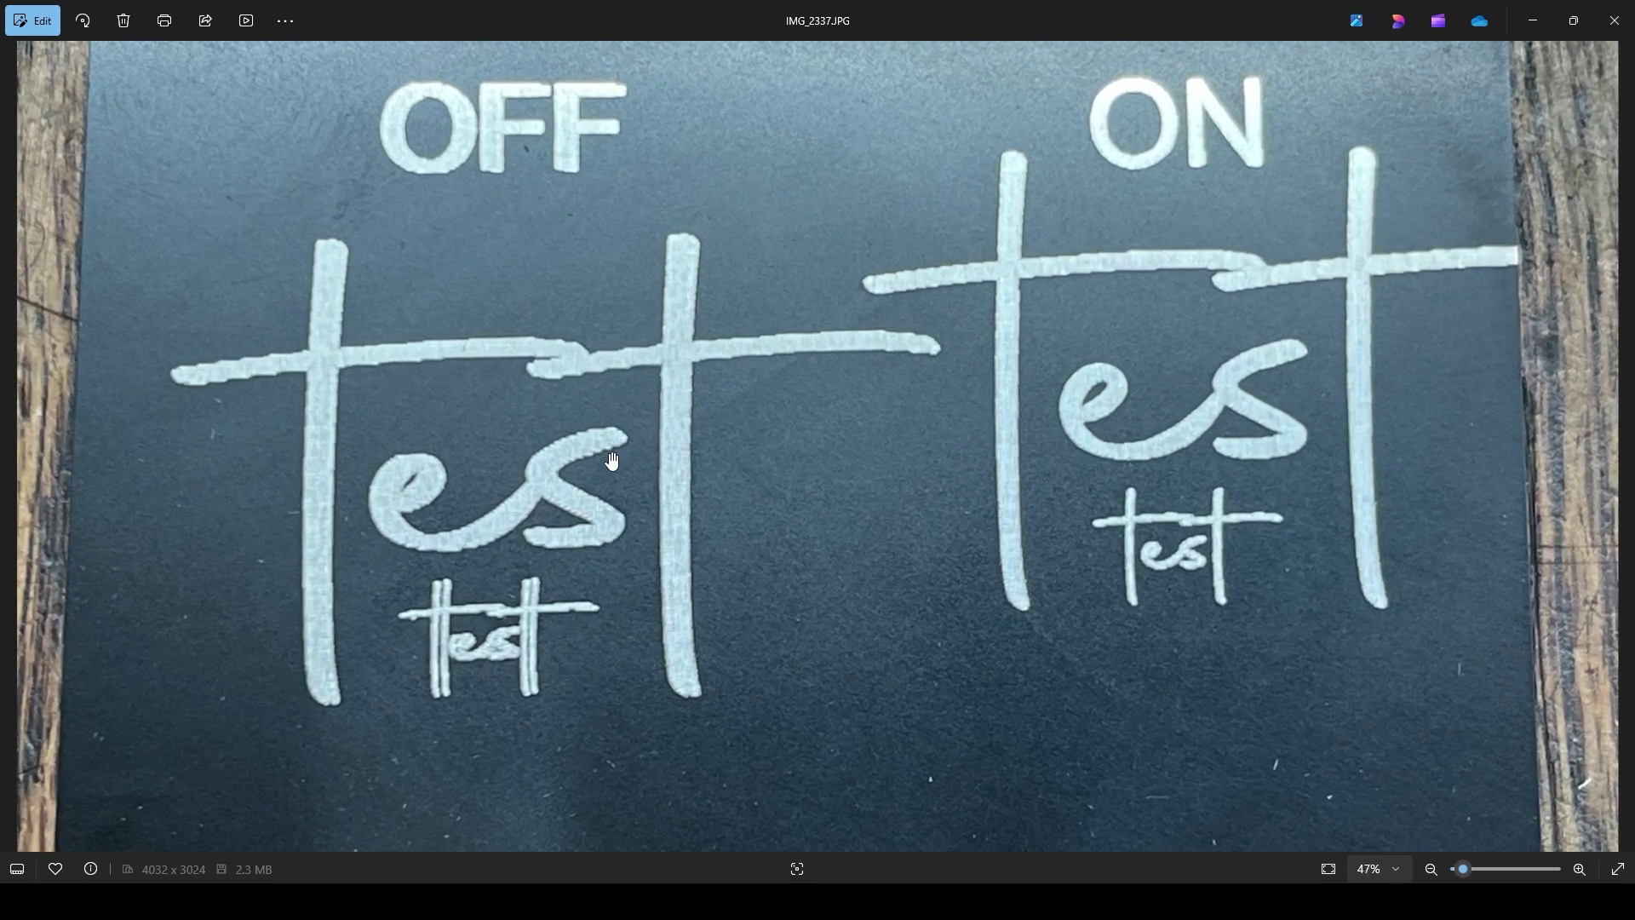
pyautogui.scroll(-2, 663, 492)
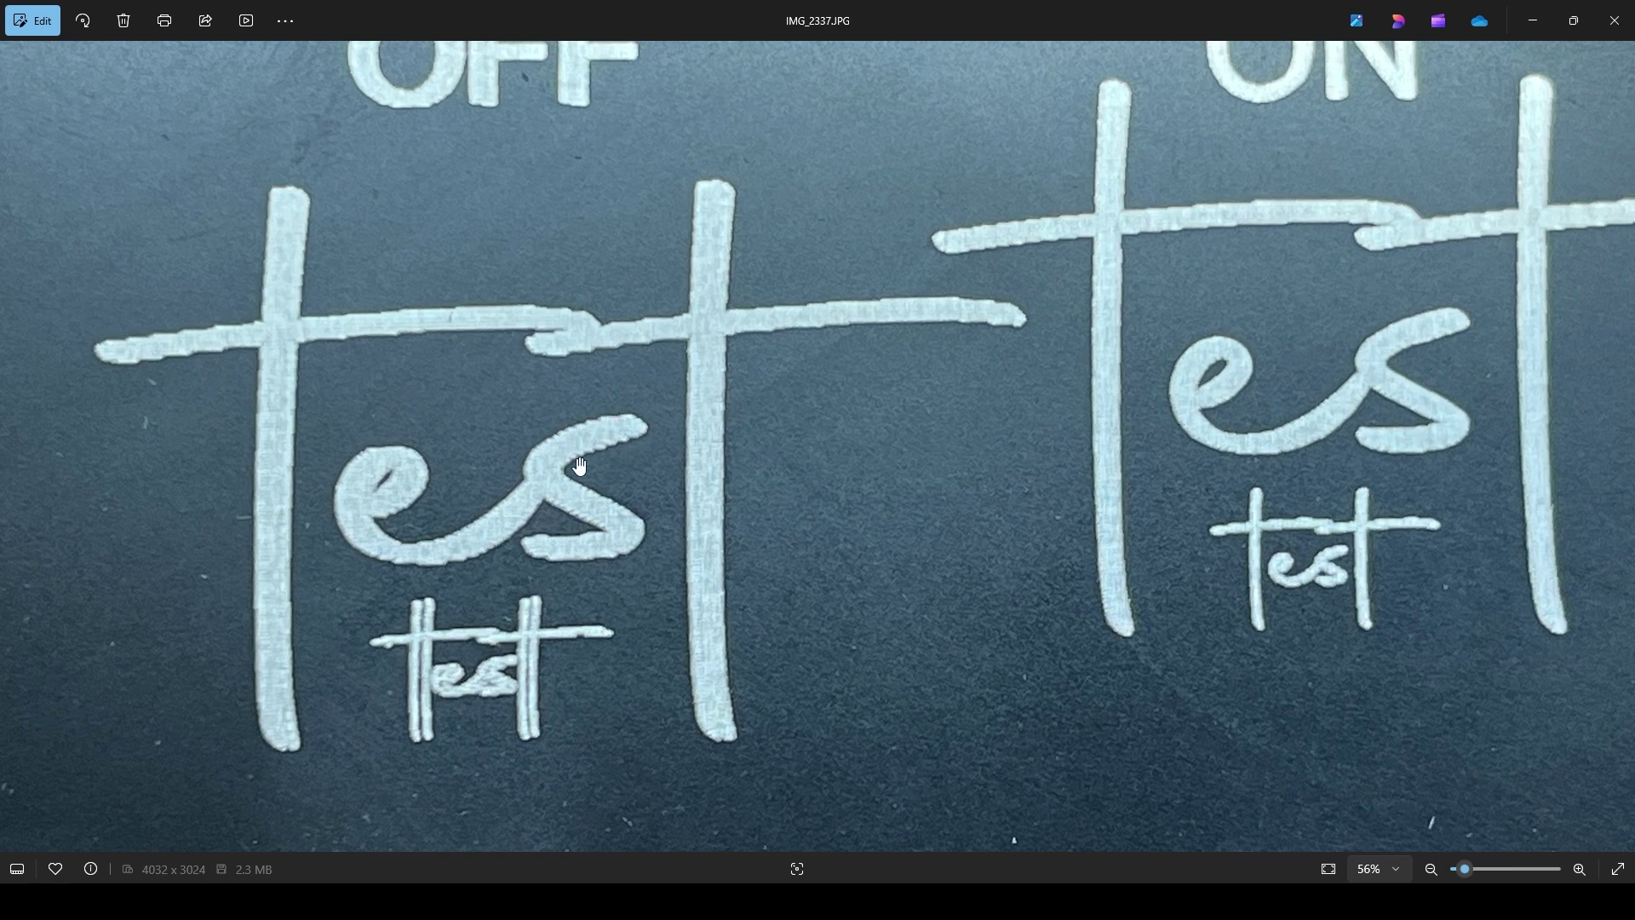
pyautogui.scroll(-2, 639, 376)
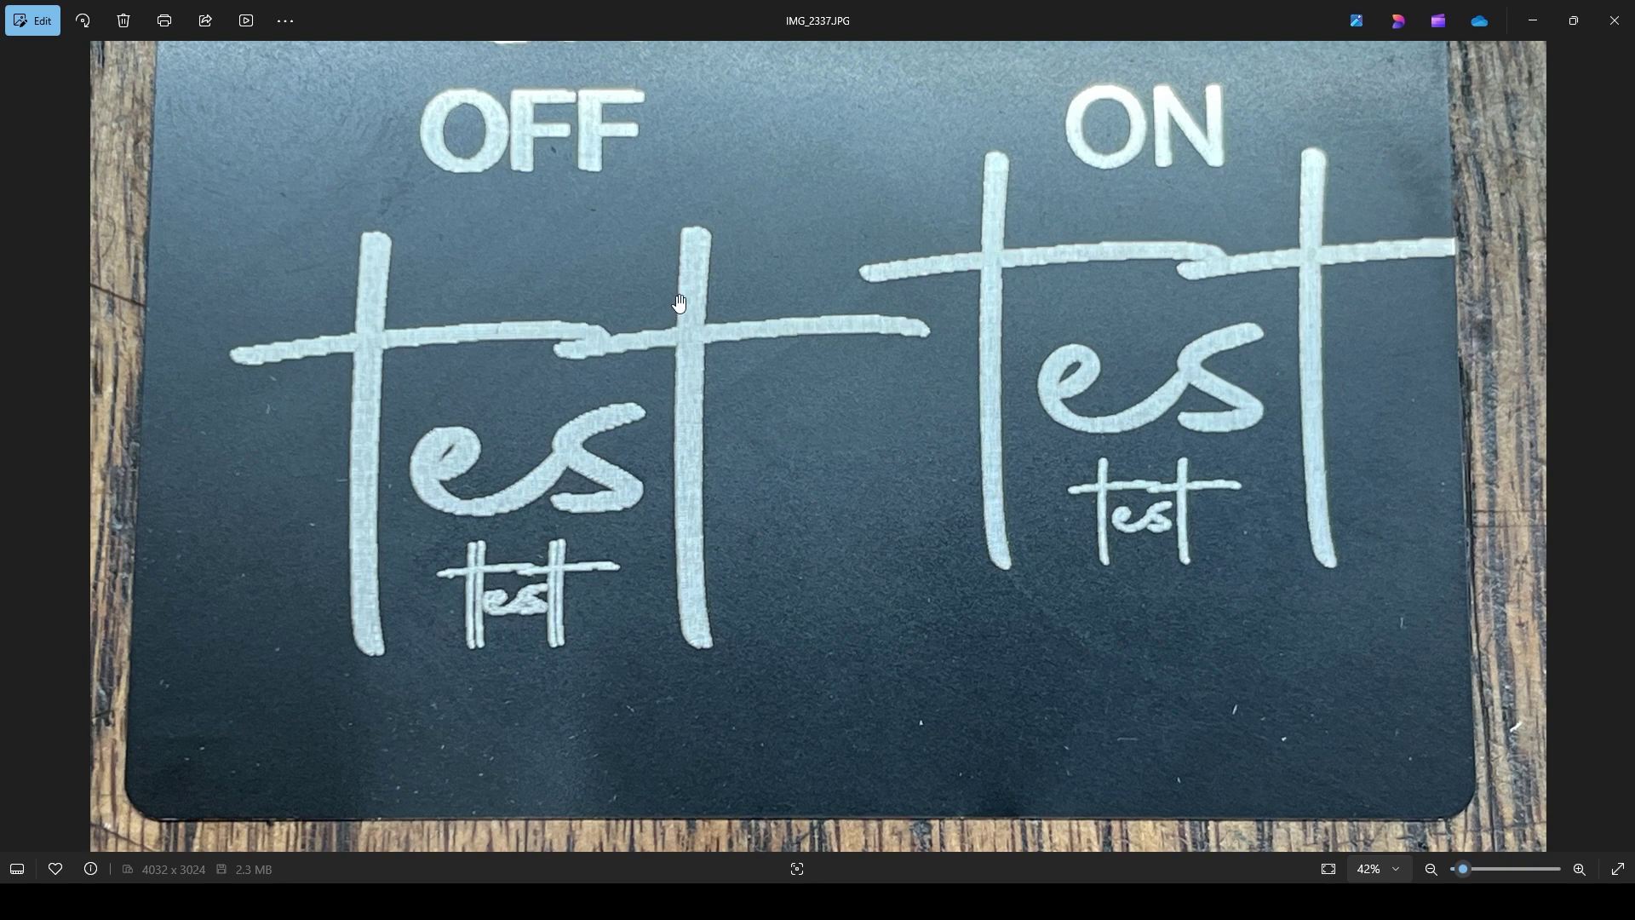
pyautogui.scroll(5, 681, 281)
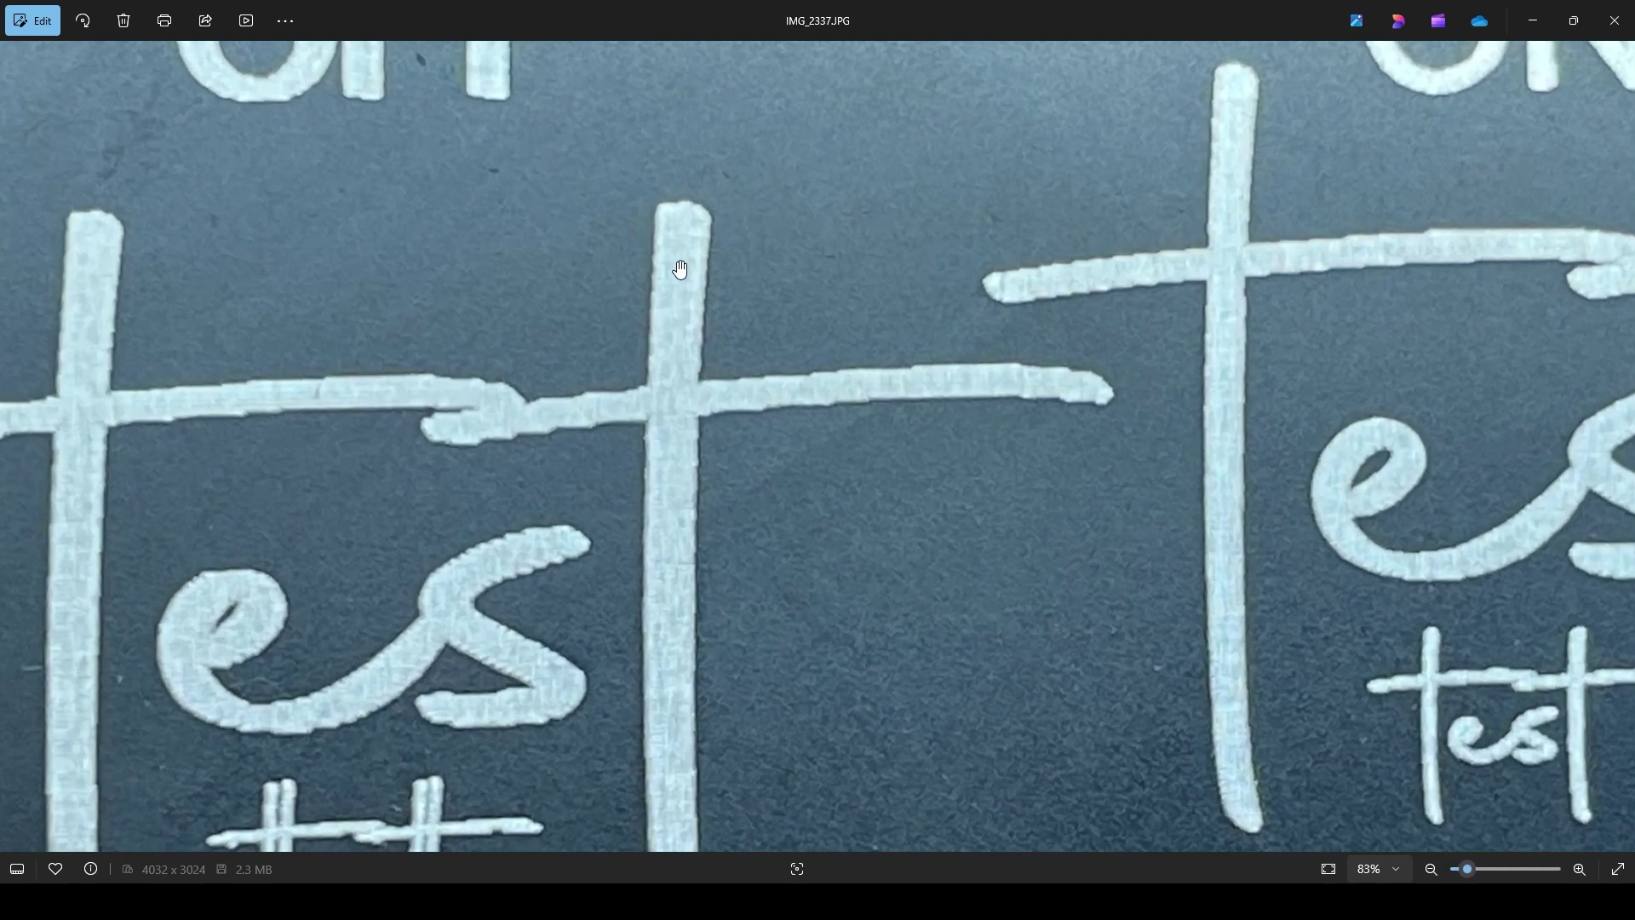
pyautogui.scroll(3, 673, 255)
pyautogui.scroll(-2, 651, 487)
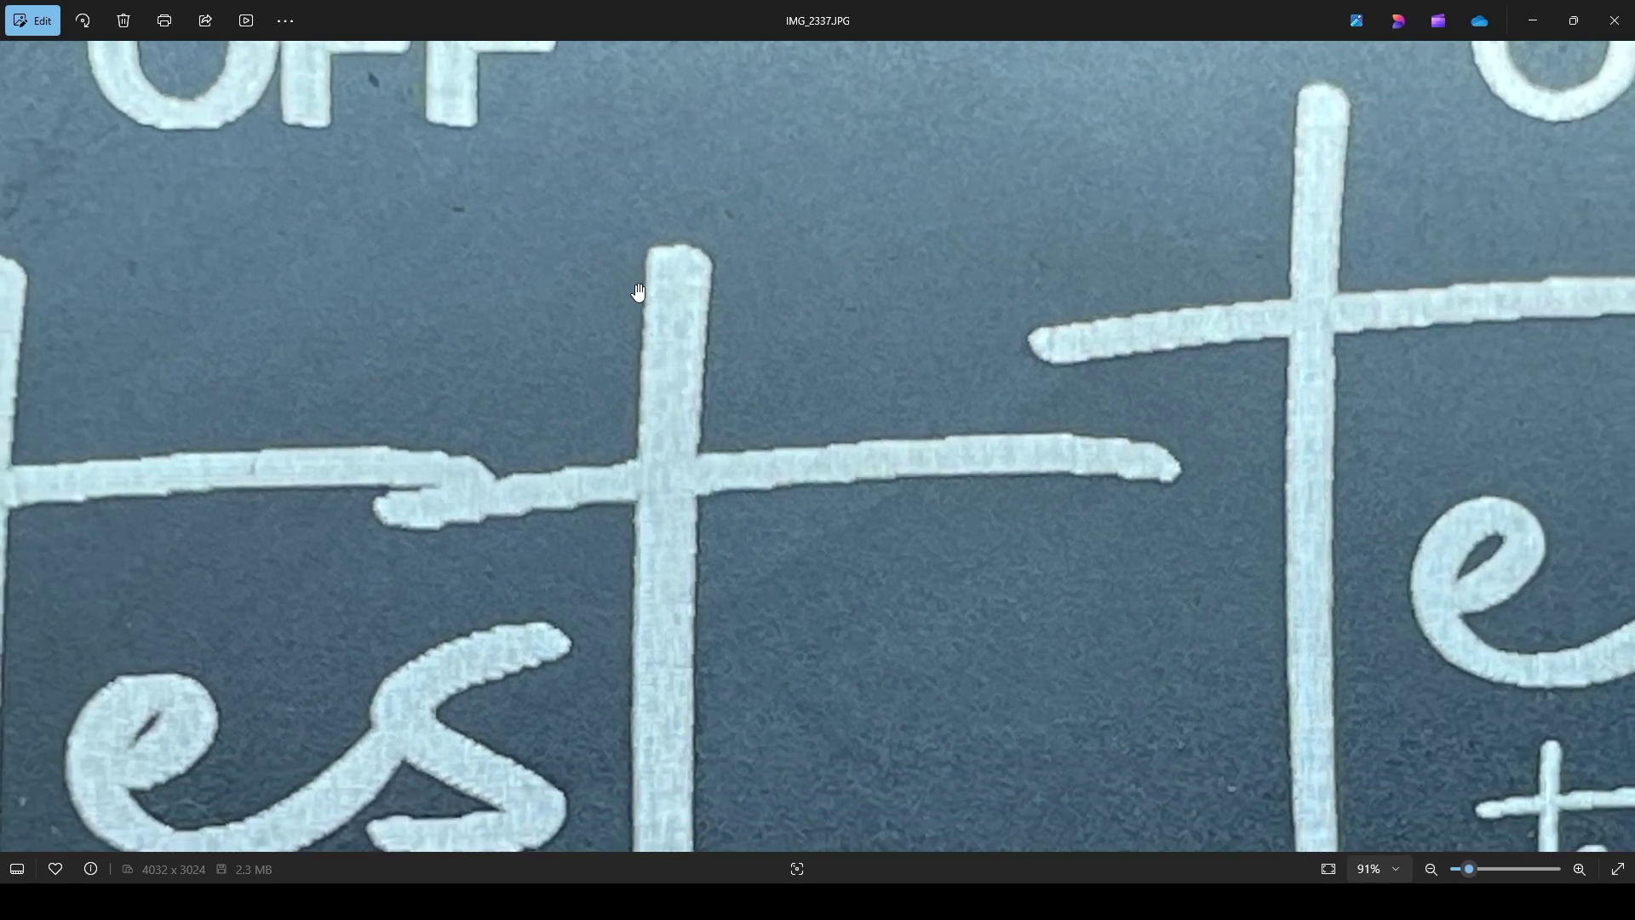
pyautogui.scroll(-4, 647, 328)
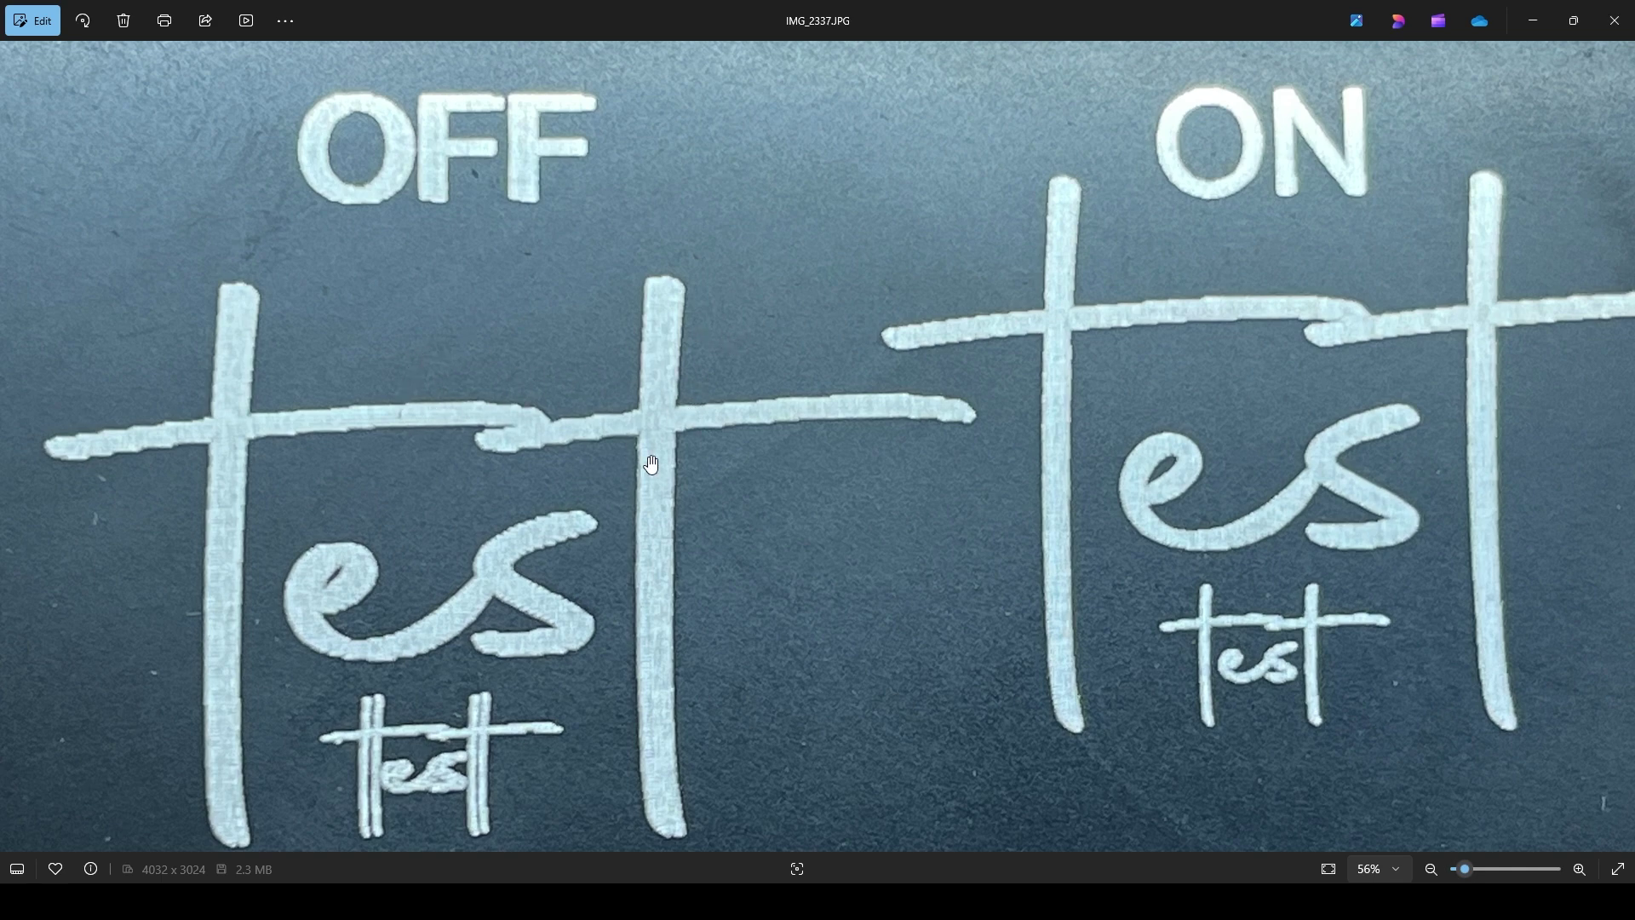
pyautogui.scroll(-1, 693, 511)
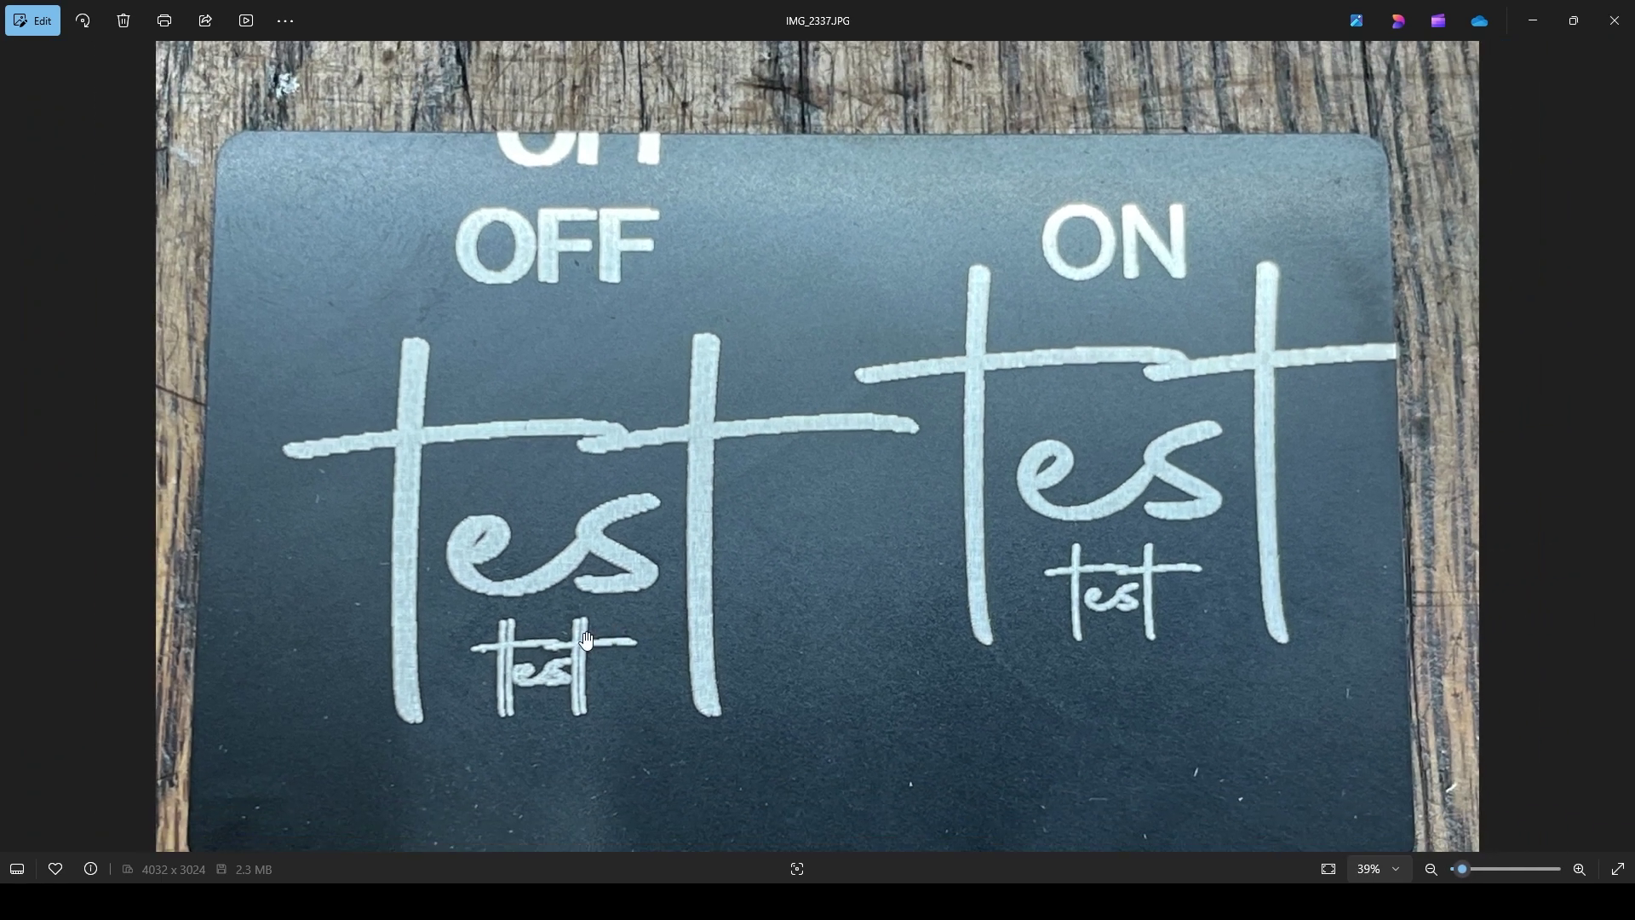
# Compare the small "test" engravings of the OFF and ON samples in close-up
pyautogui.scroll(3, 533, 683)
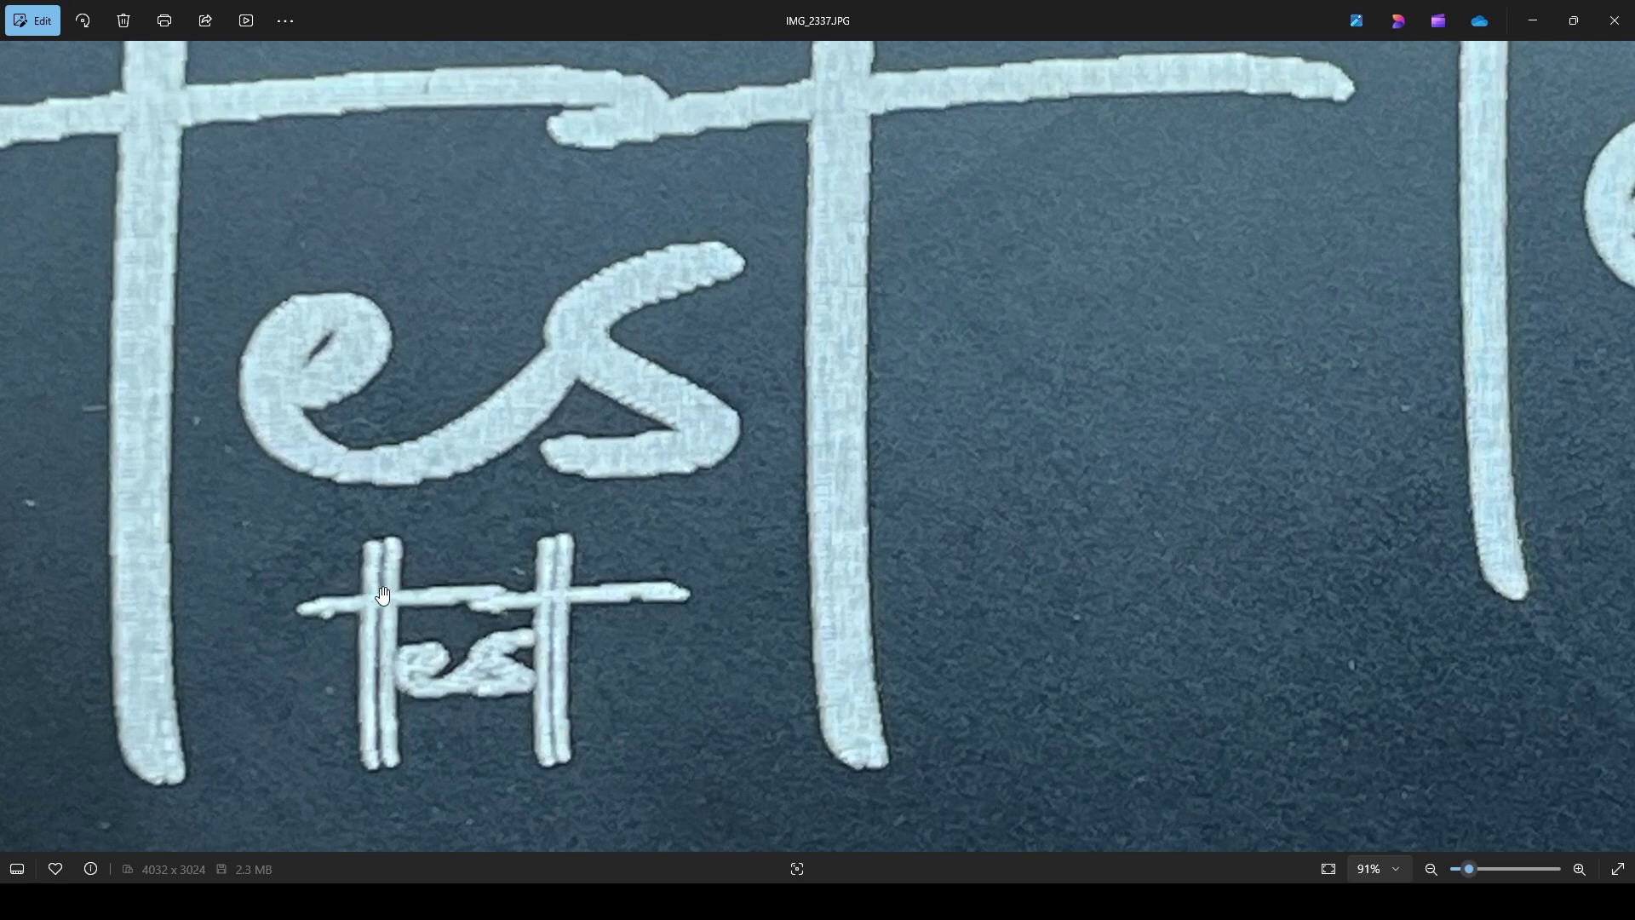
pyautogui.scroll(-3, 385, 594)
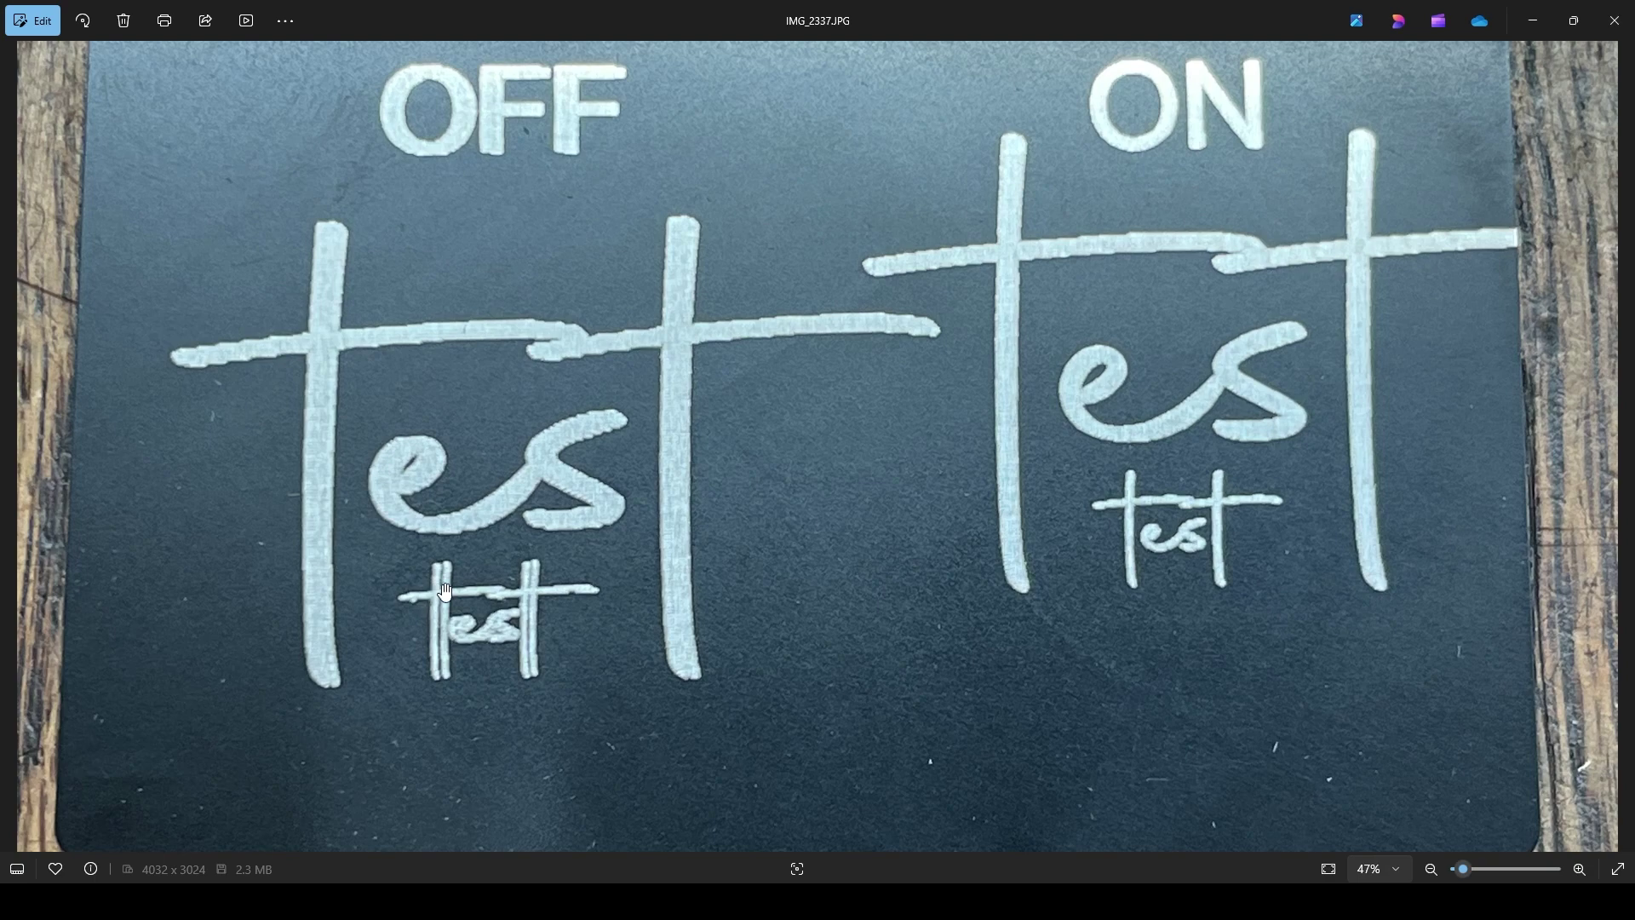
pyautogui.scroll(4, 414, 600)
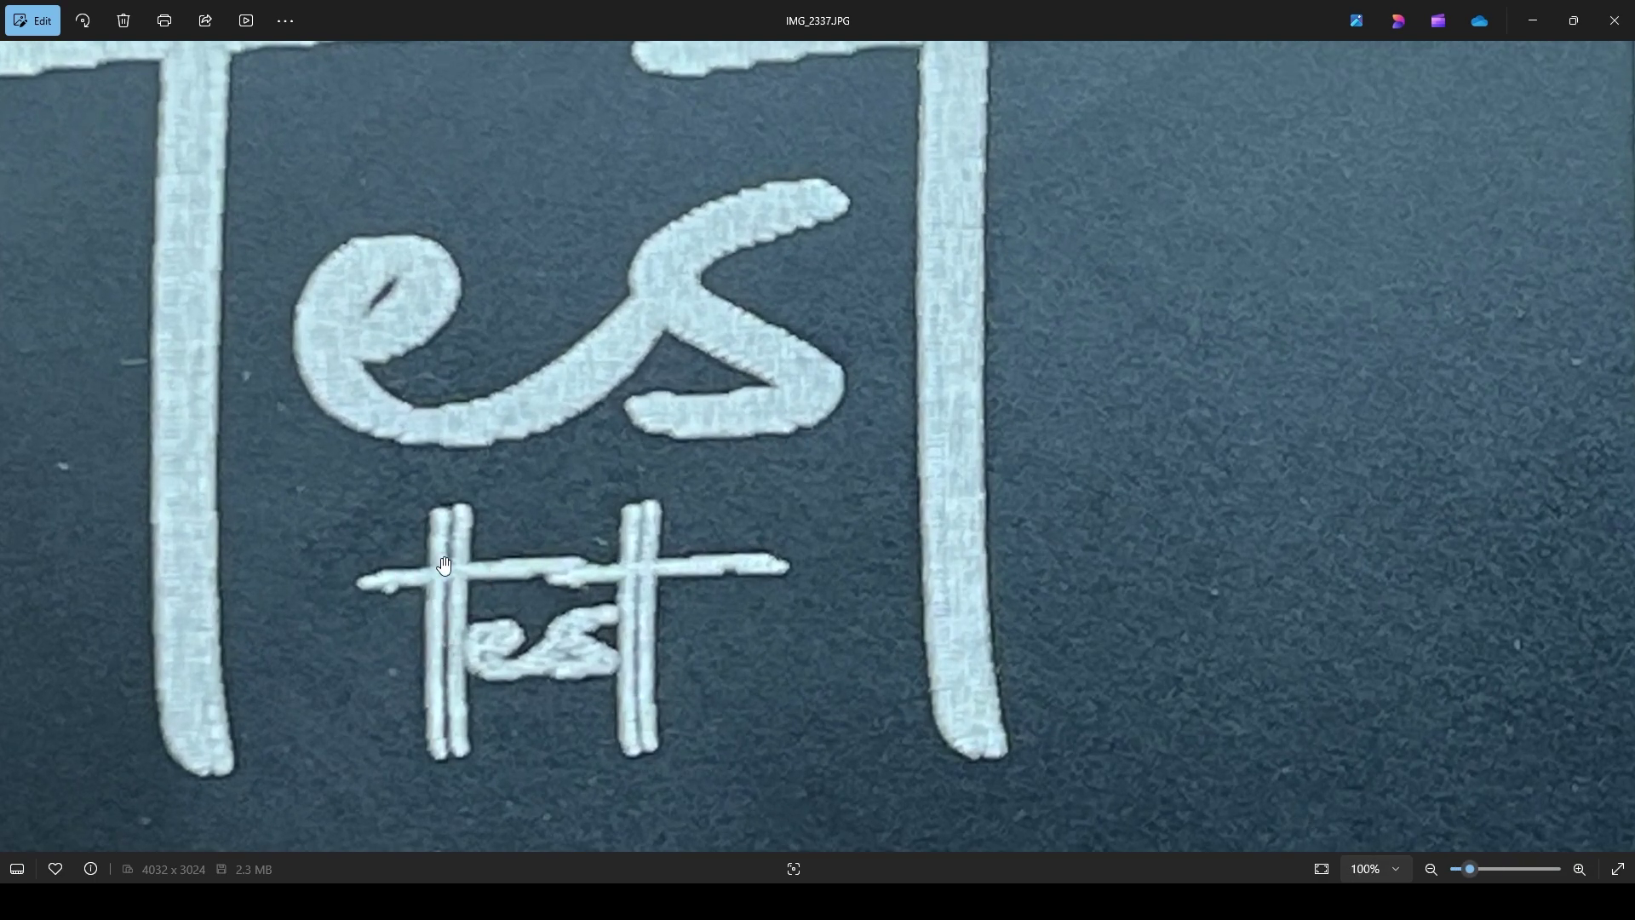
pyautogui.scroll(-4, 305, 598)
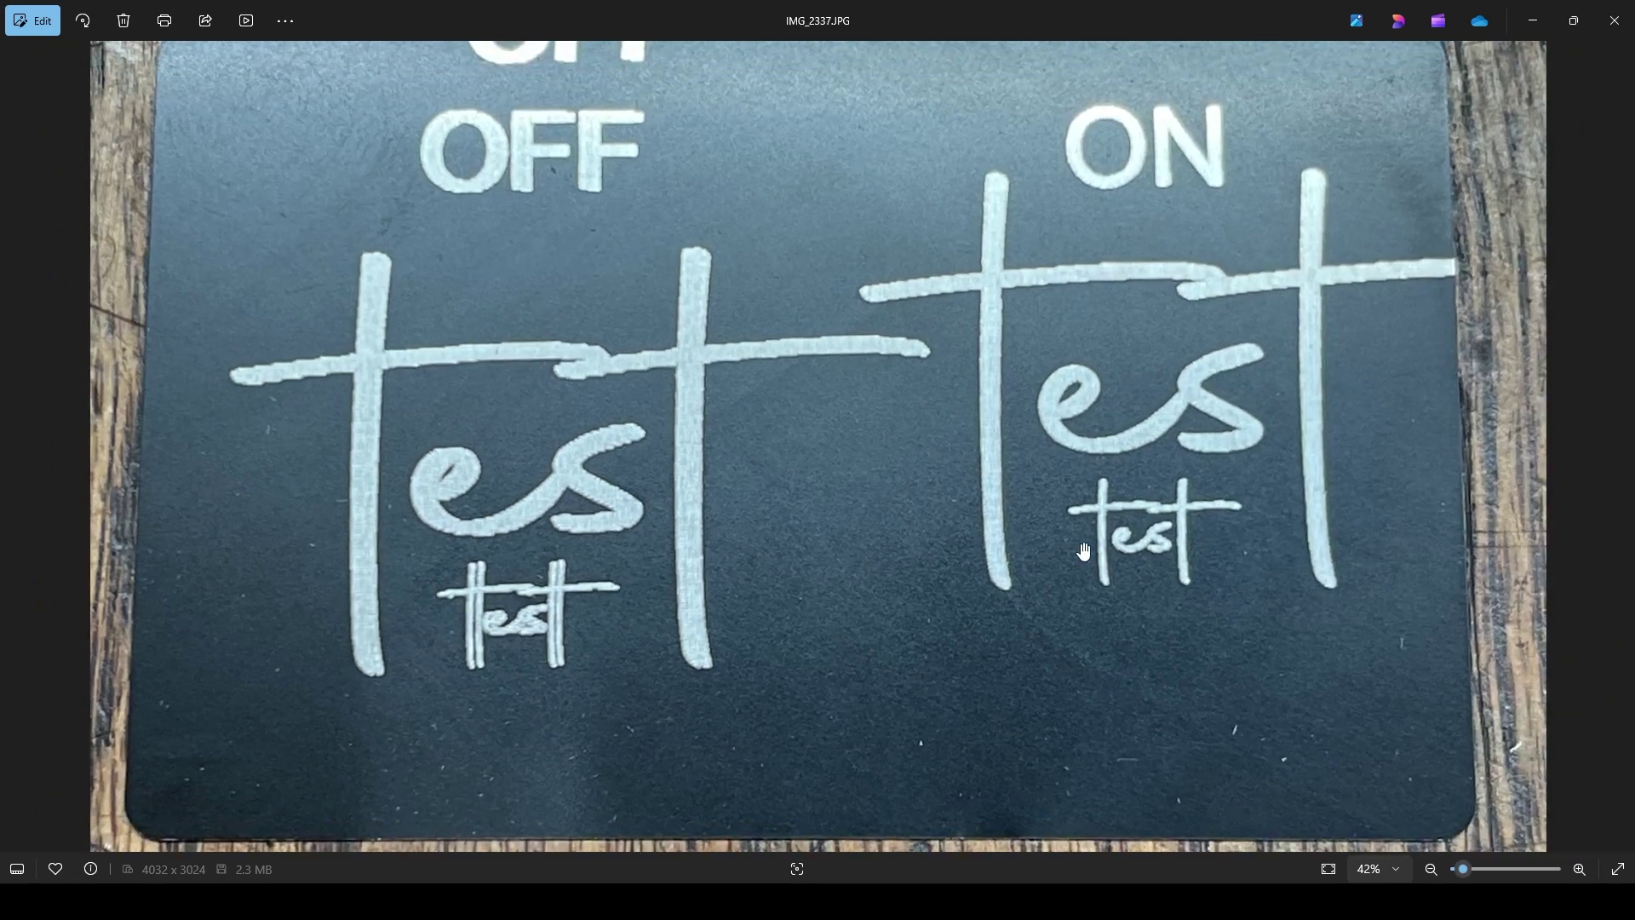
pyautogui.scroll(3, 1142, 517)
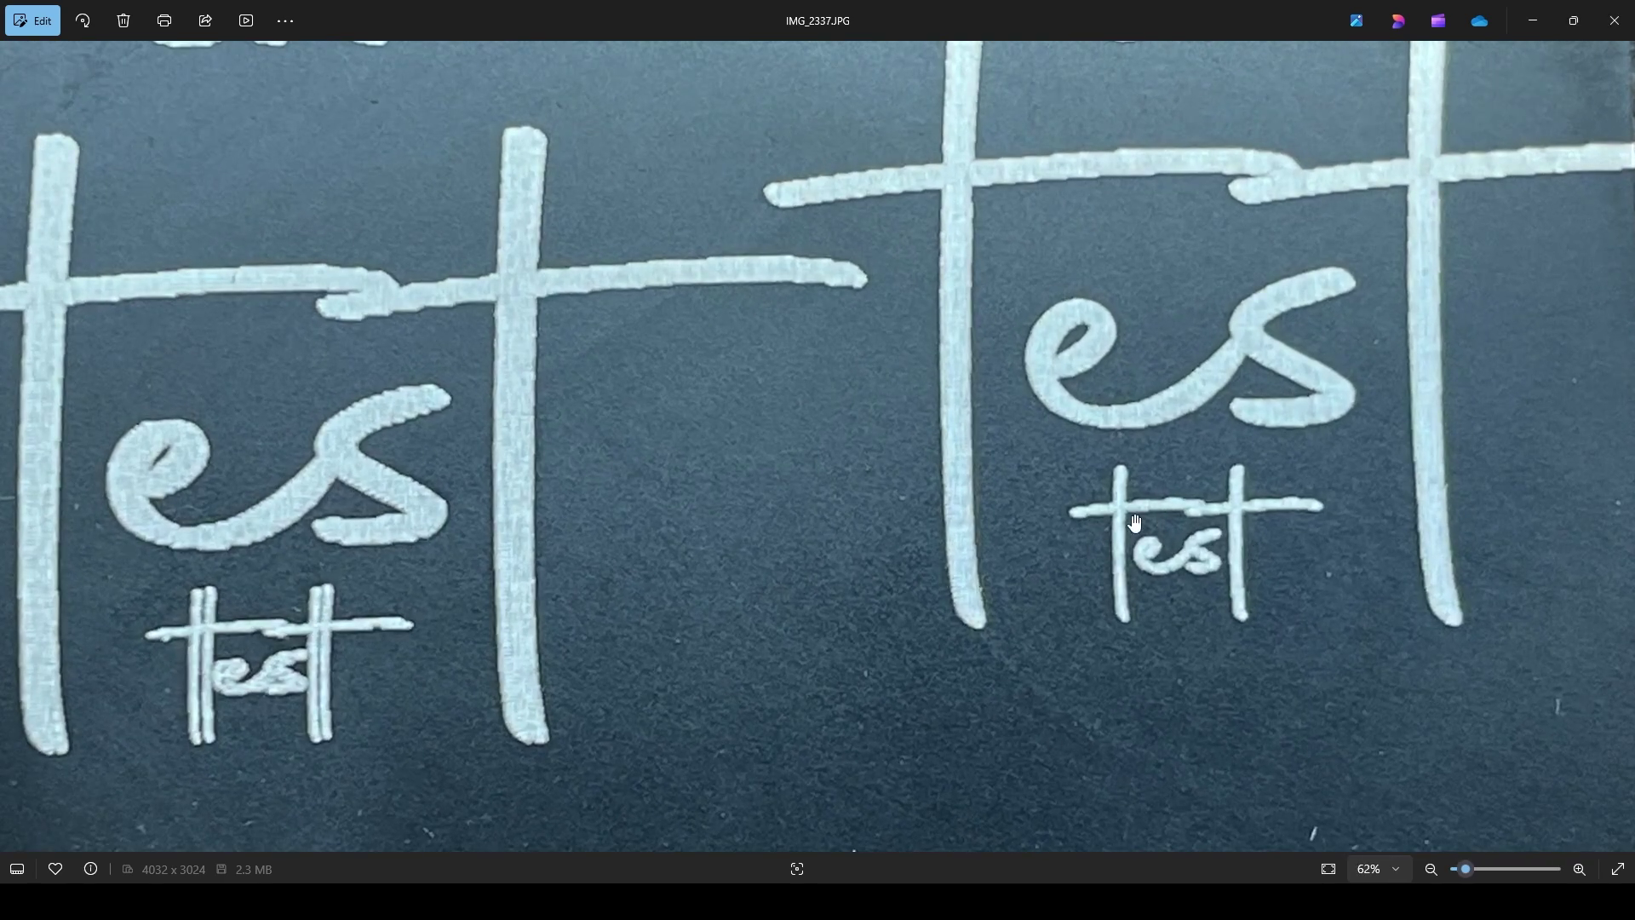
pyautogui.scroll(3, 1136, 523)
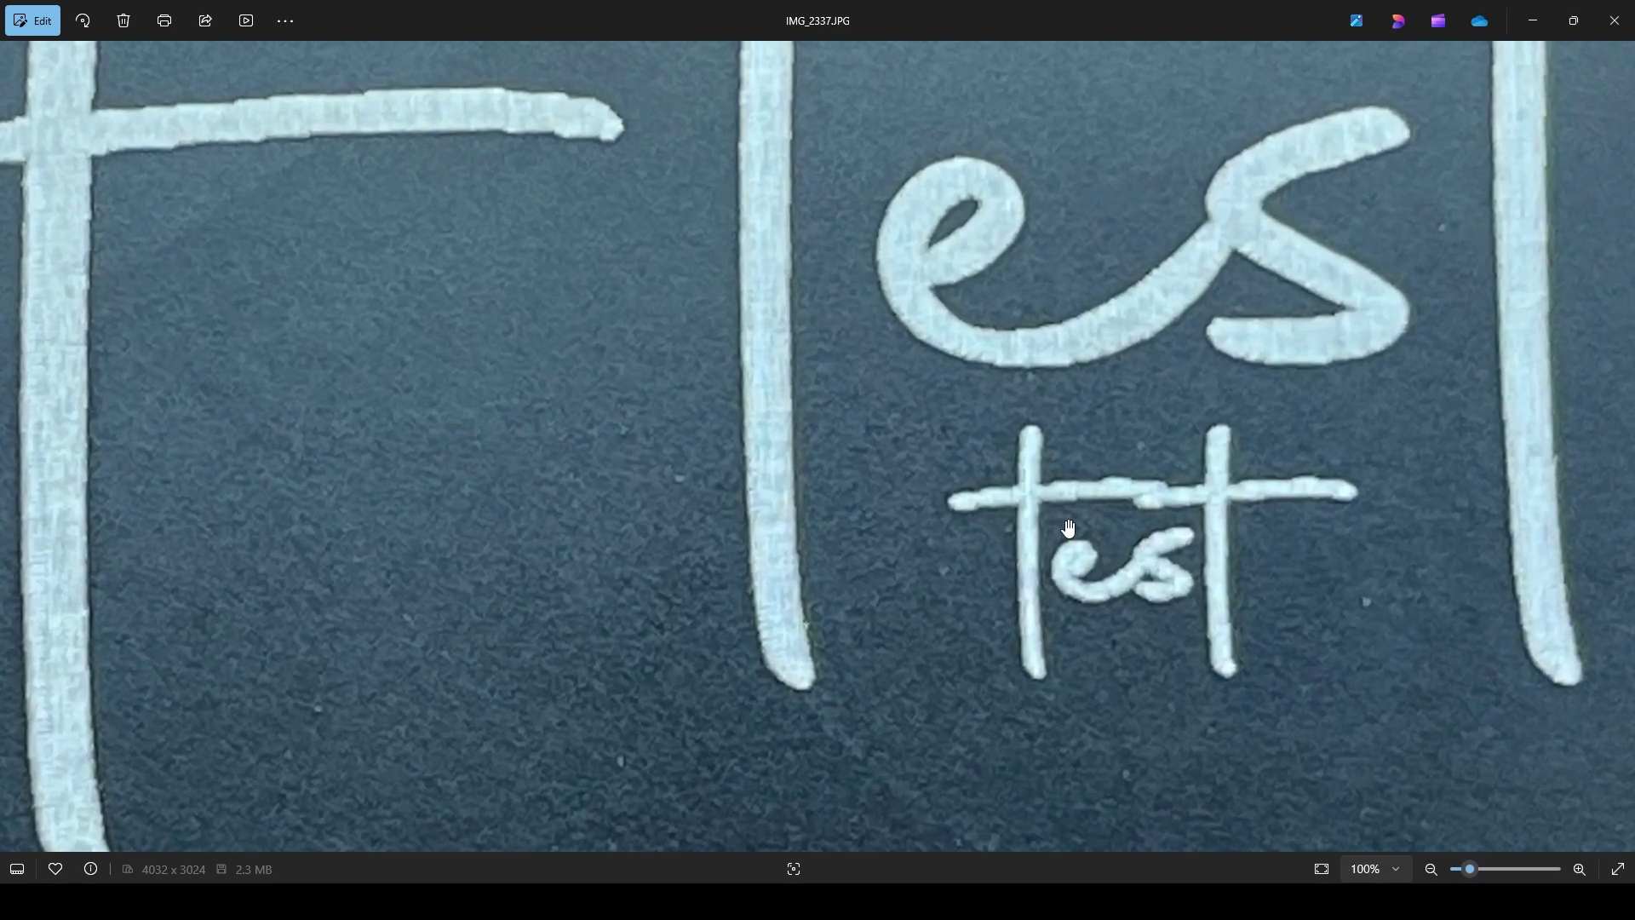
# Examine the strokes of the small "test" engraving under OFF against the one under ON
pyautogui.scroll(-5, 1062, 545)
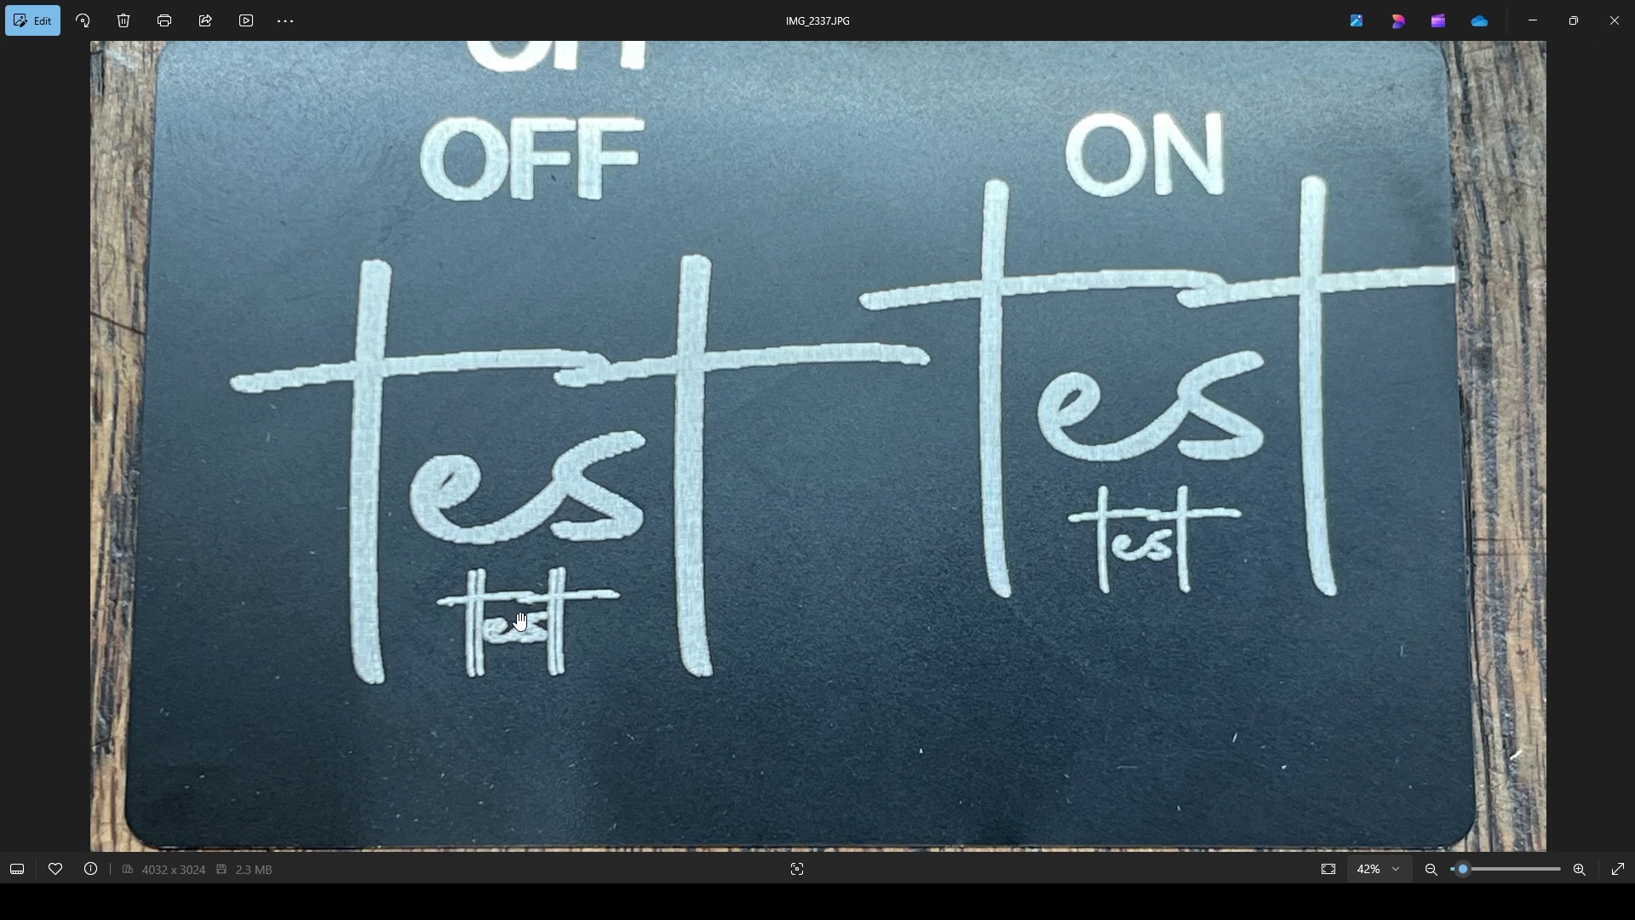
pyautogui.scroll(4, 464, 580)
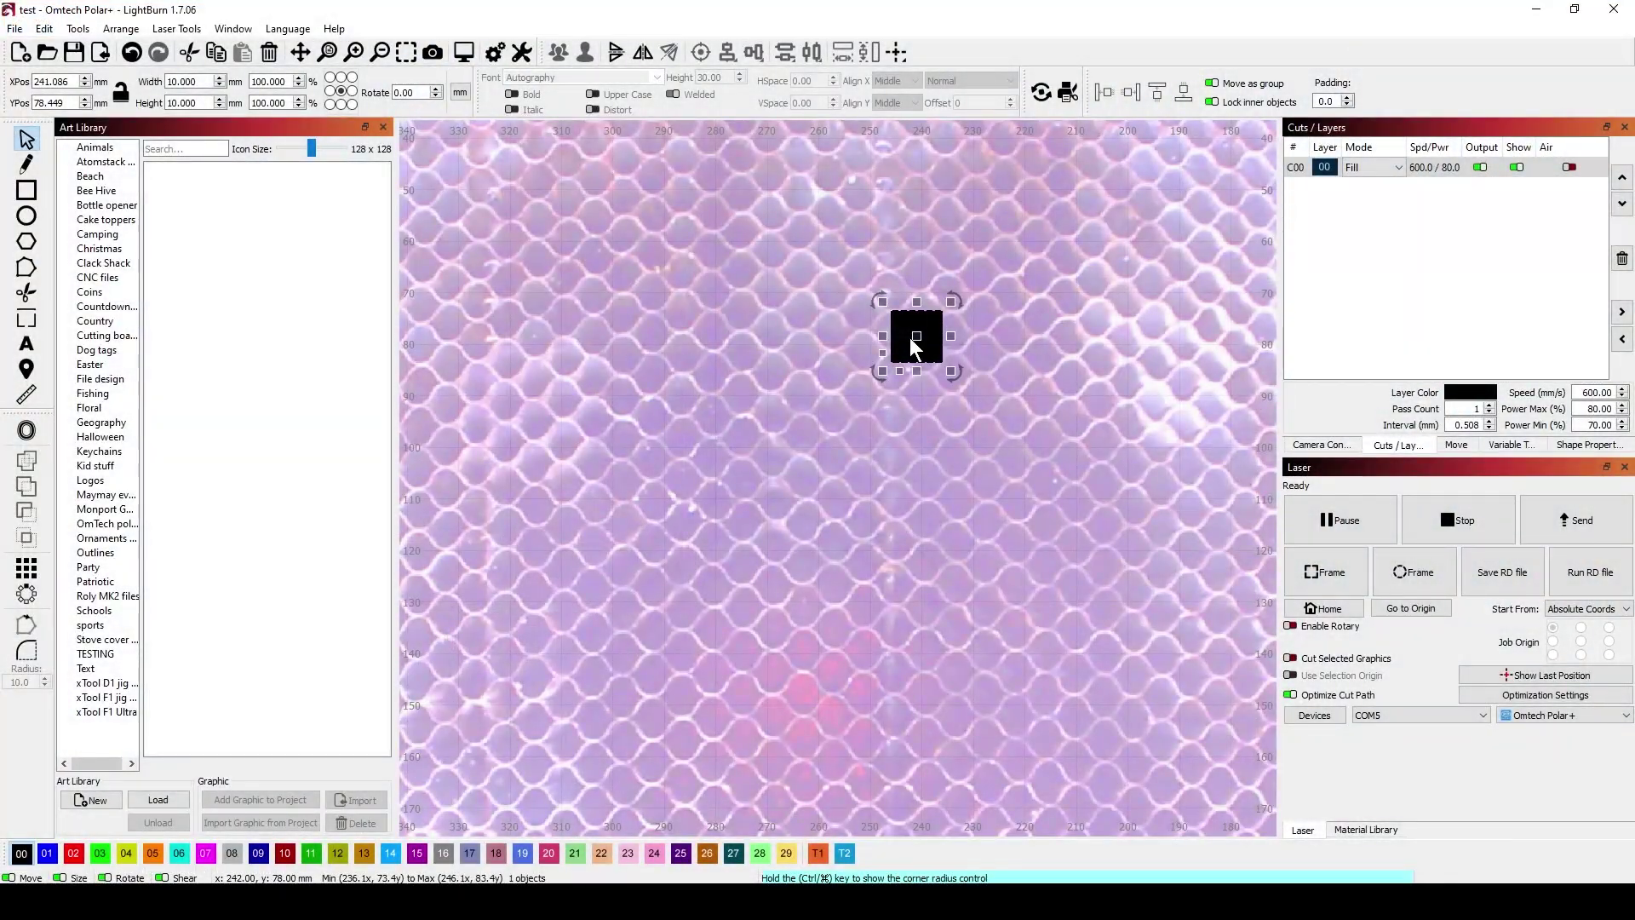
# Switch back to LightBurn, review the fill layer's speed, line interval and lines per inch, and close its cut settings
pyautogui.doubleClick(1445, 167)
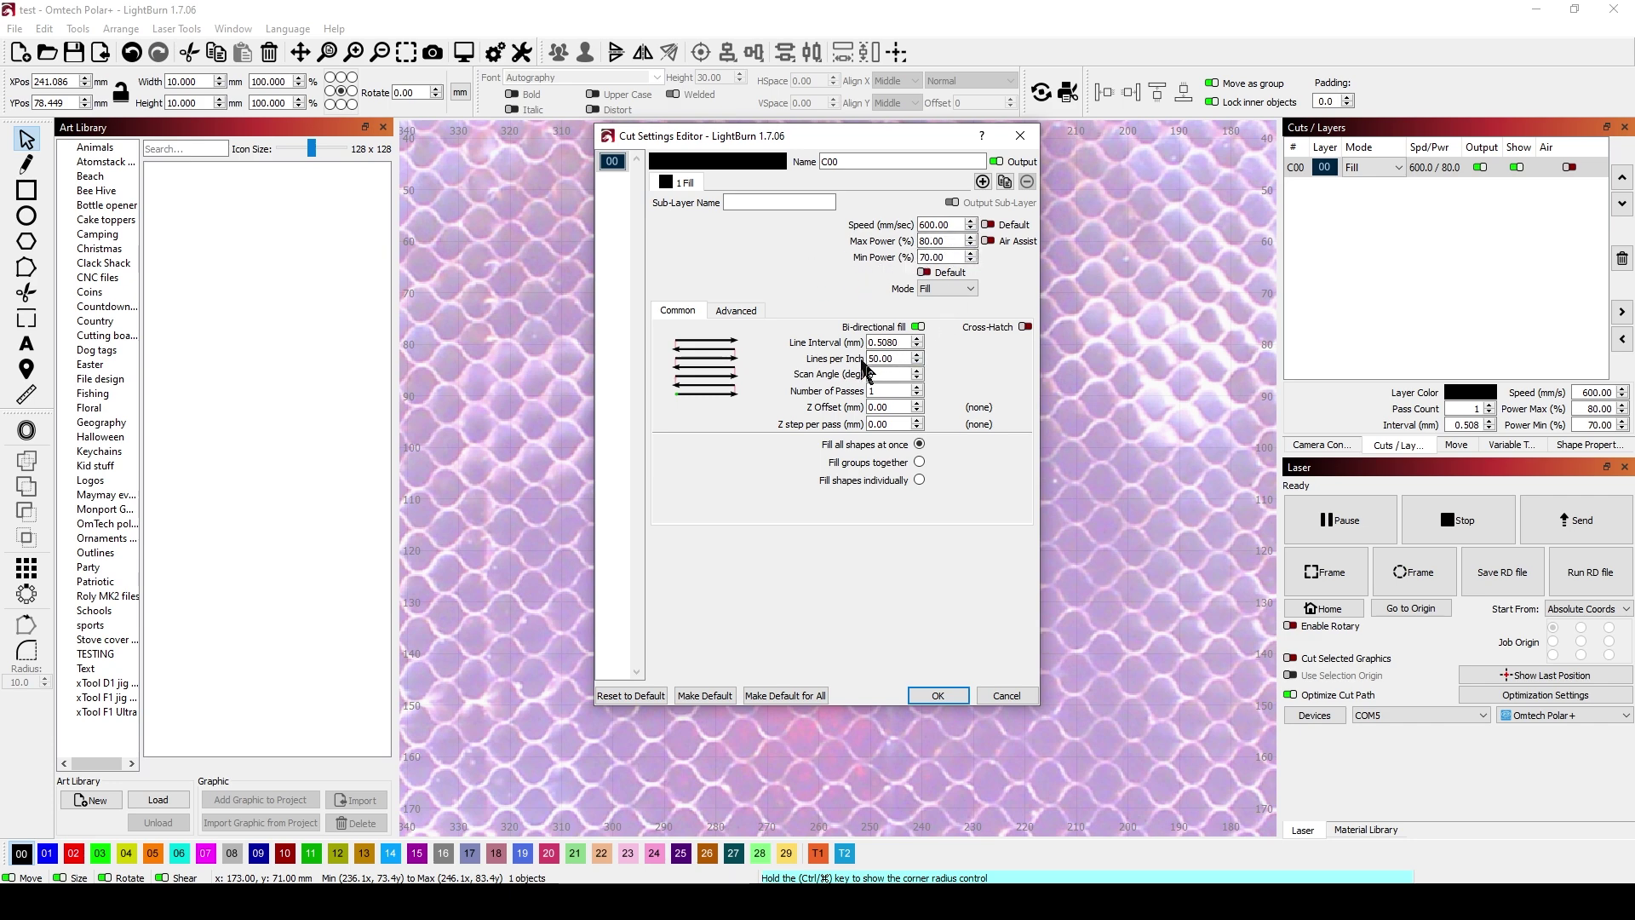
pyautogui.click(937, 696)
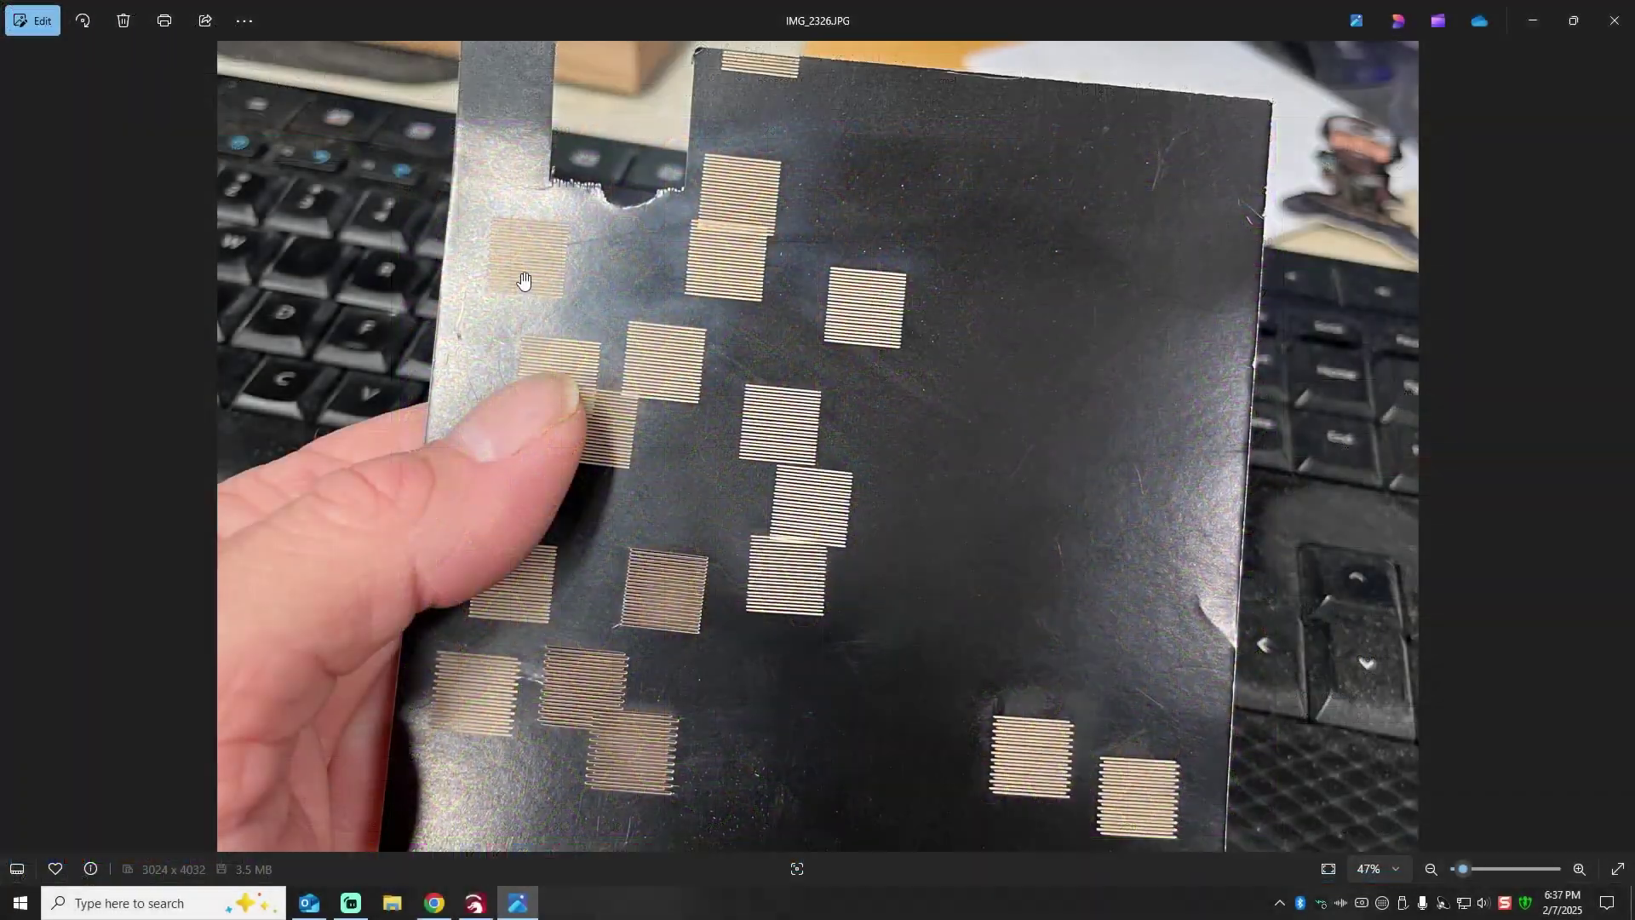
# Switch to the photo IMG_2326.JPG and compare the line ends of the engraved test squares from the middle to the lower edge
pyautogui.scroll(3, 639, 279)
pyautogui.moveTo(768, 232); pyautogui.dragTo(787, 161)
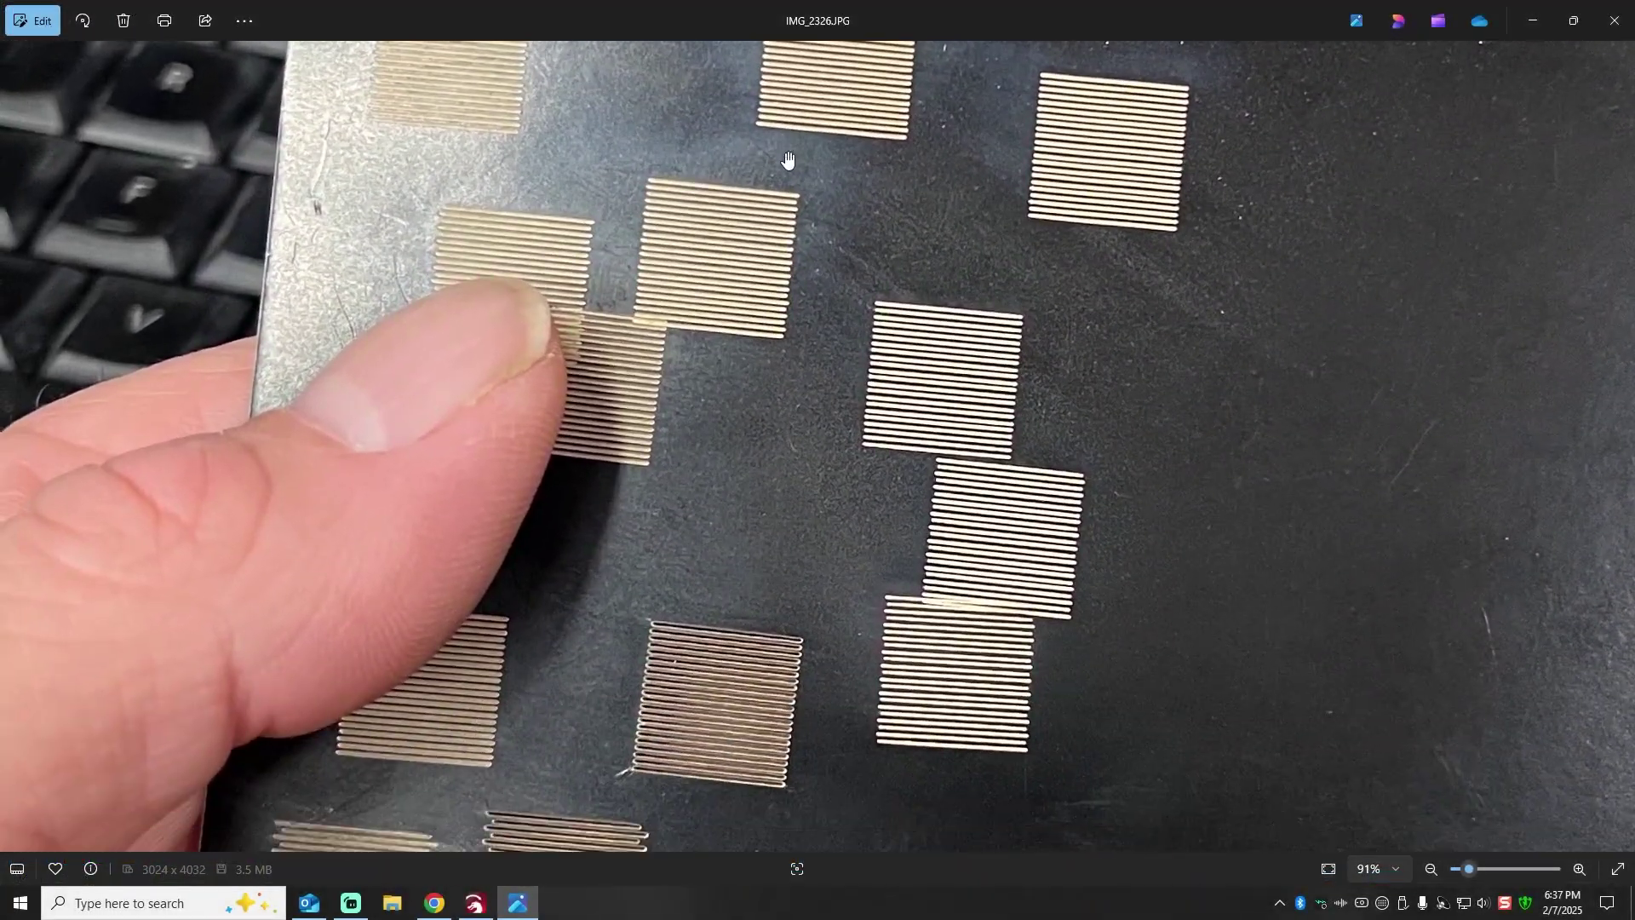
pyautogui.moveTo(832, 438); pyautogui.dragTo(807, 189)
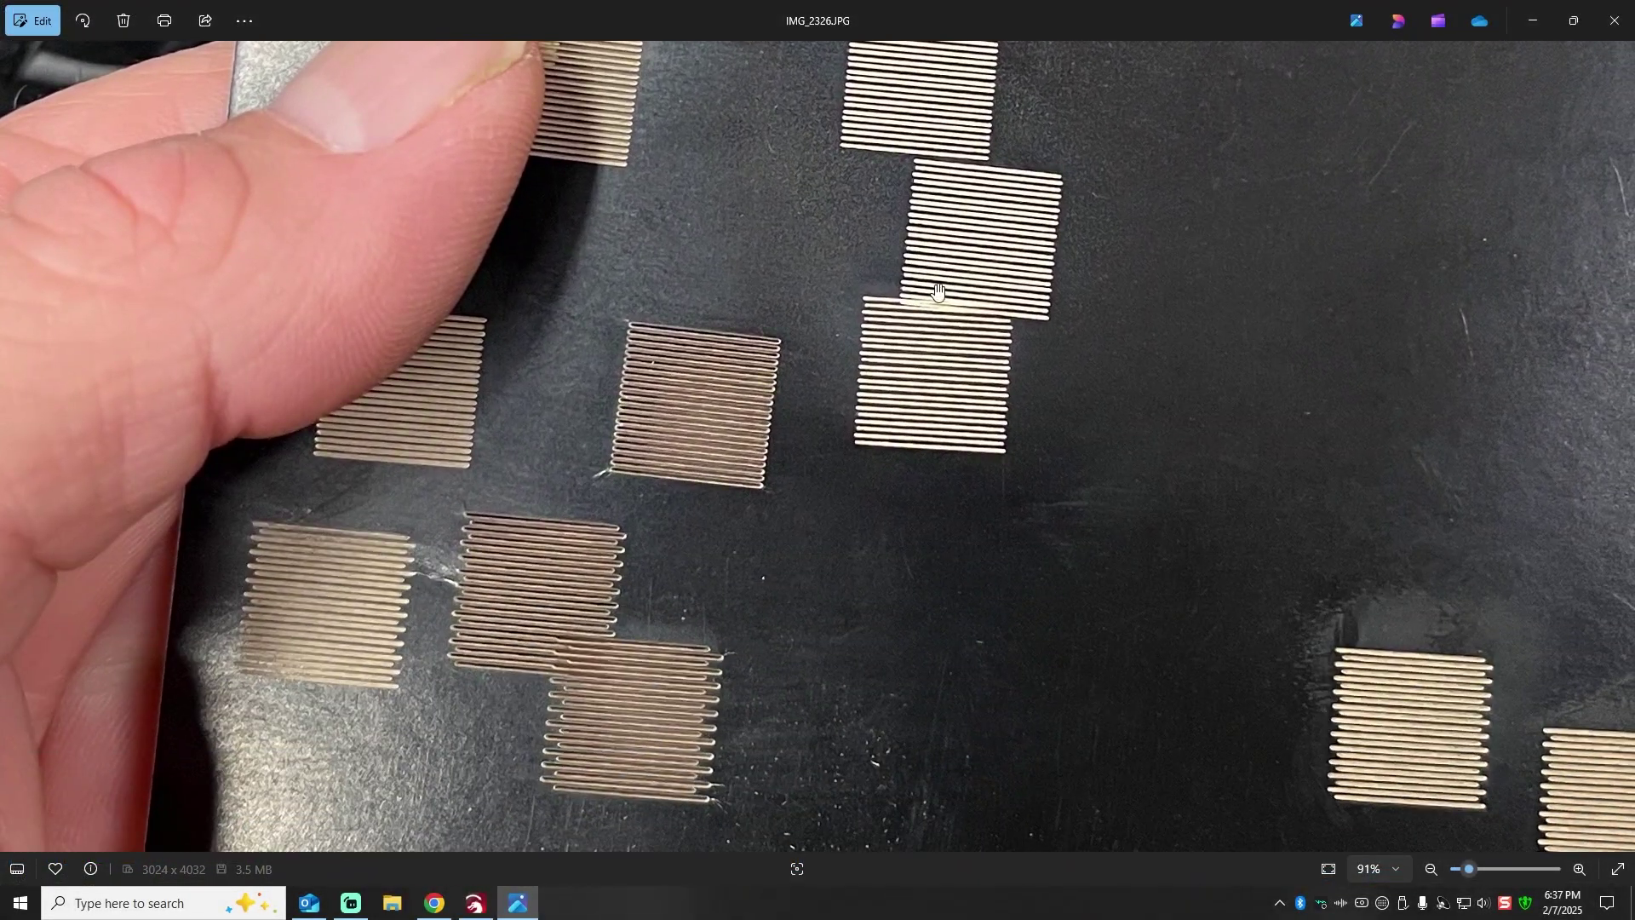
pyautogui.scroll(4, 860, 340)
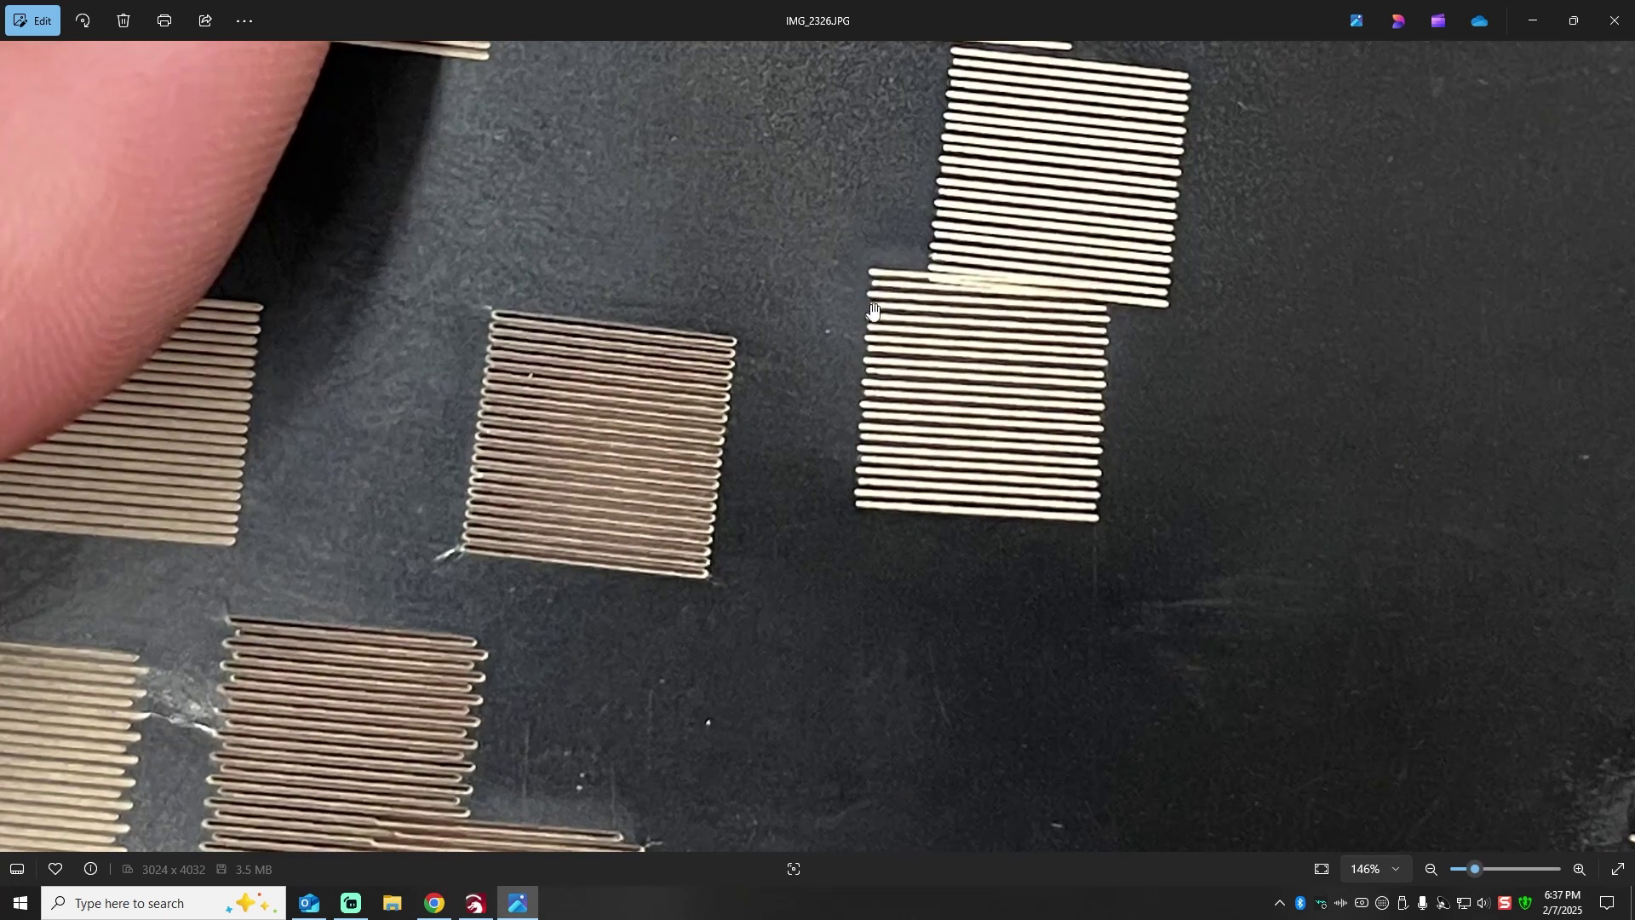
pyautogui.moveTo(827, 458); pyautogui.dragTo(904, 132)
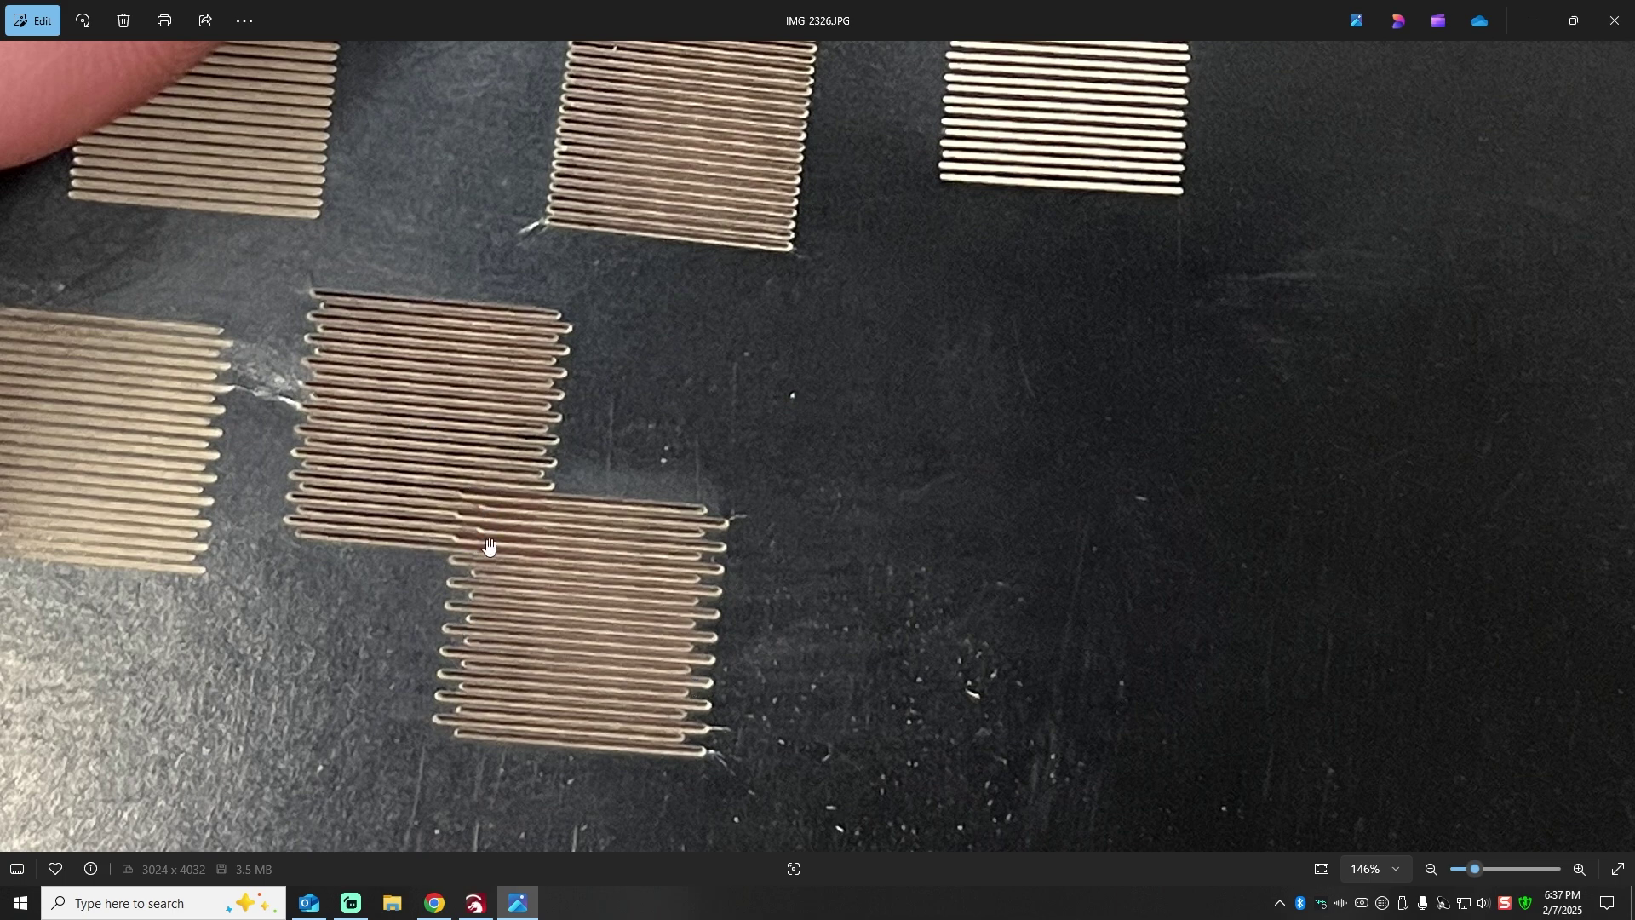
pyautogui.scroll(-5, 486, 577)
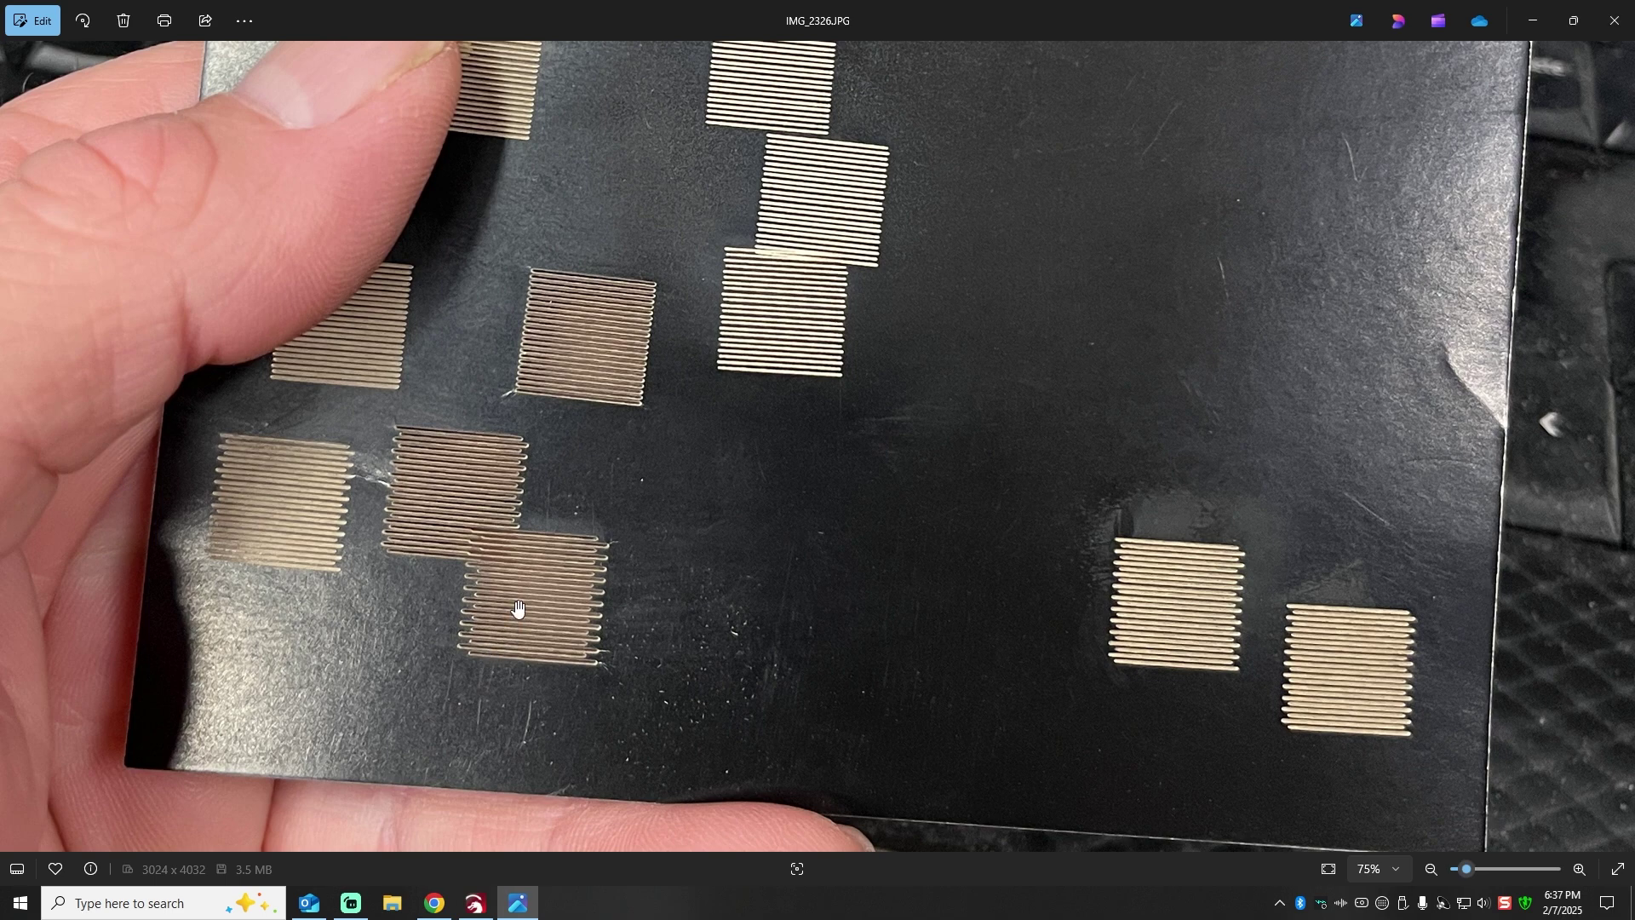
# Examine the line-end alignment of the test squares in the middle and upper part of the card in close-up
pyautogui.moveTo(832, 522); pyautogui.dragTo(494, 814)
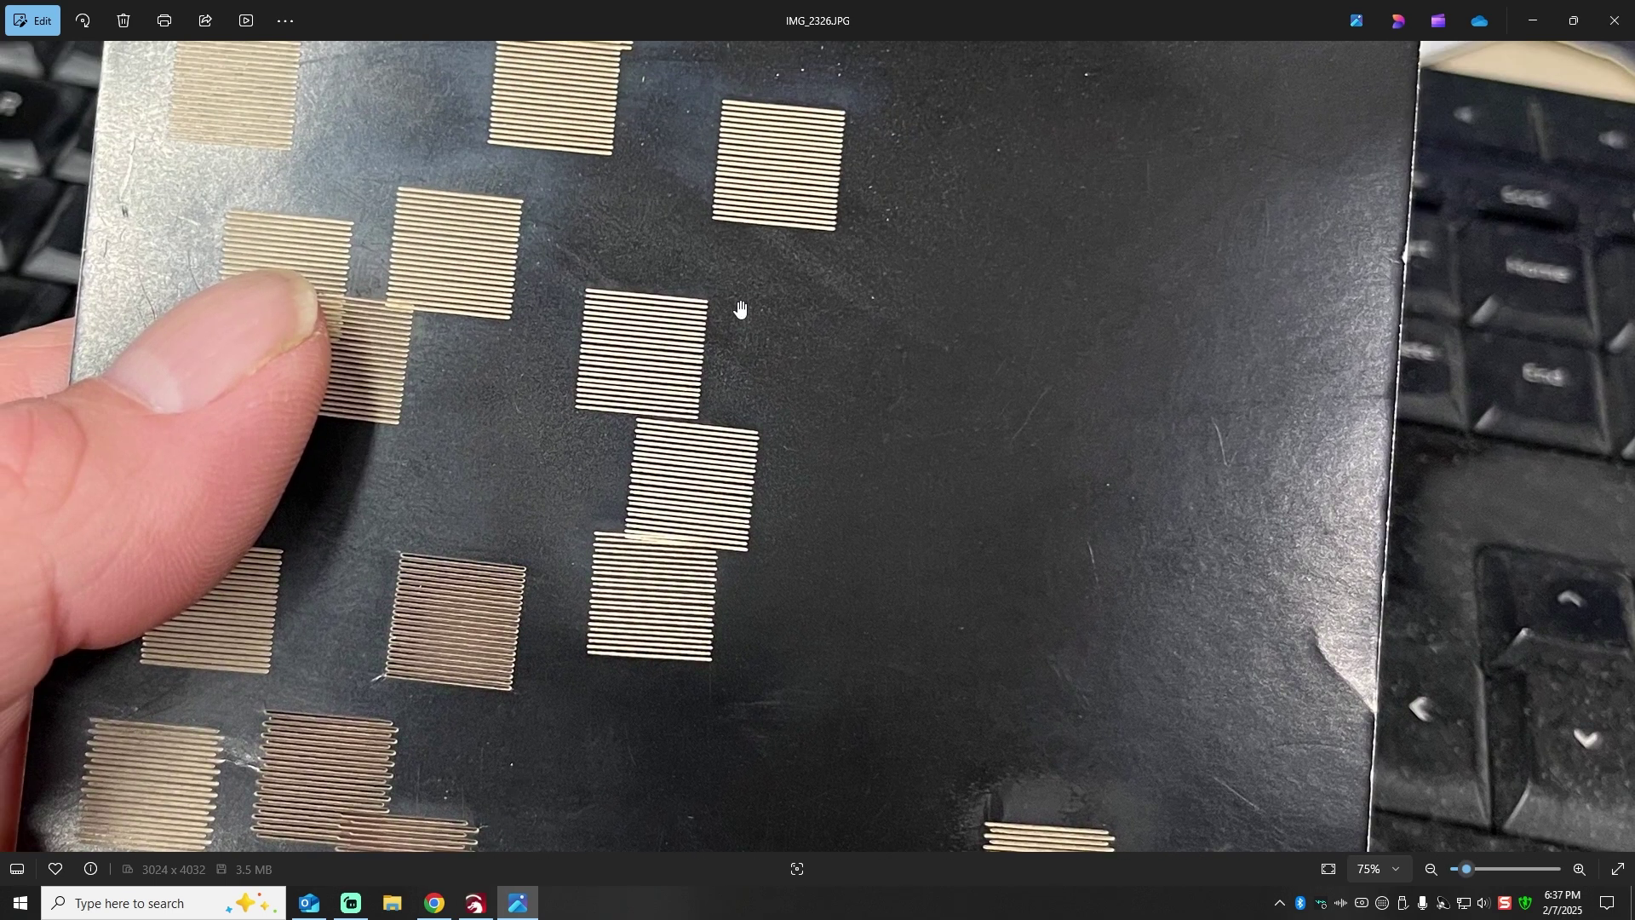
pyautogui.scroll(6, 602, 336)
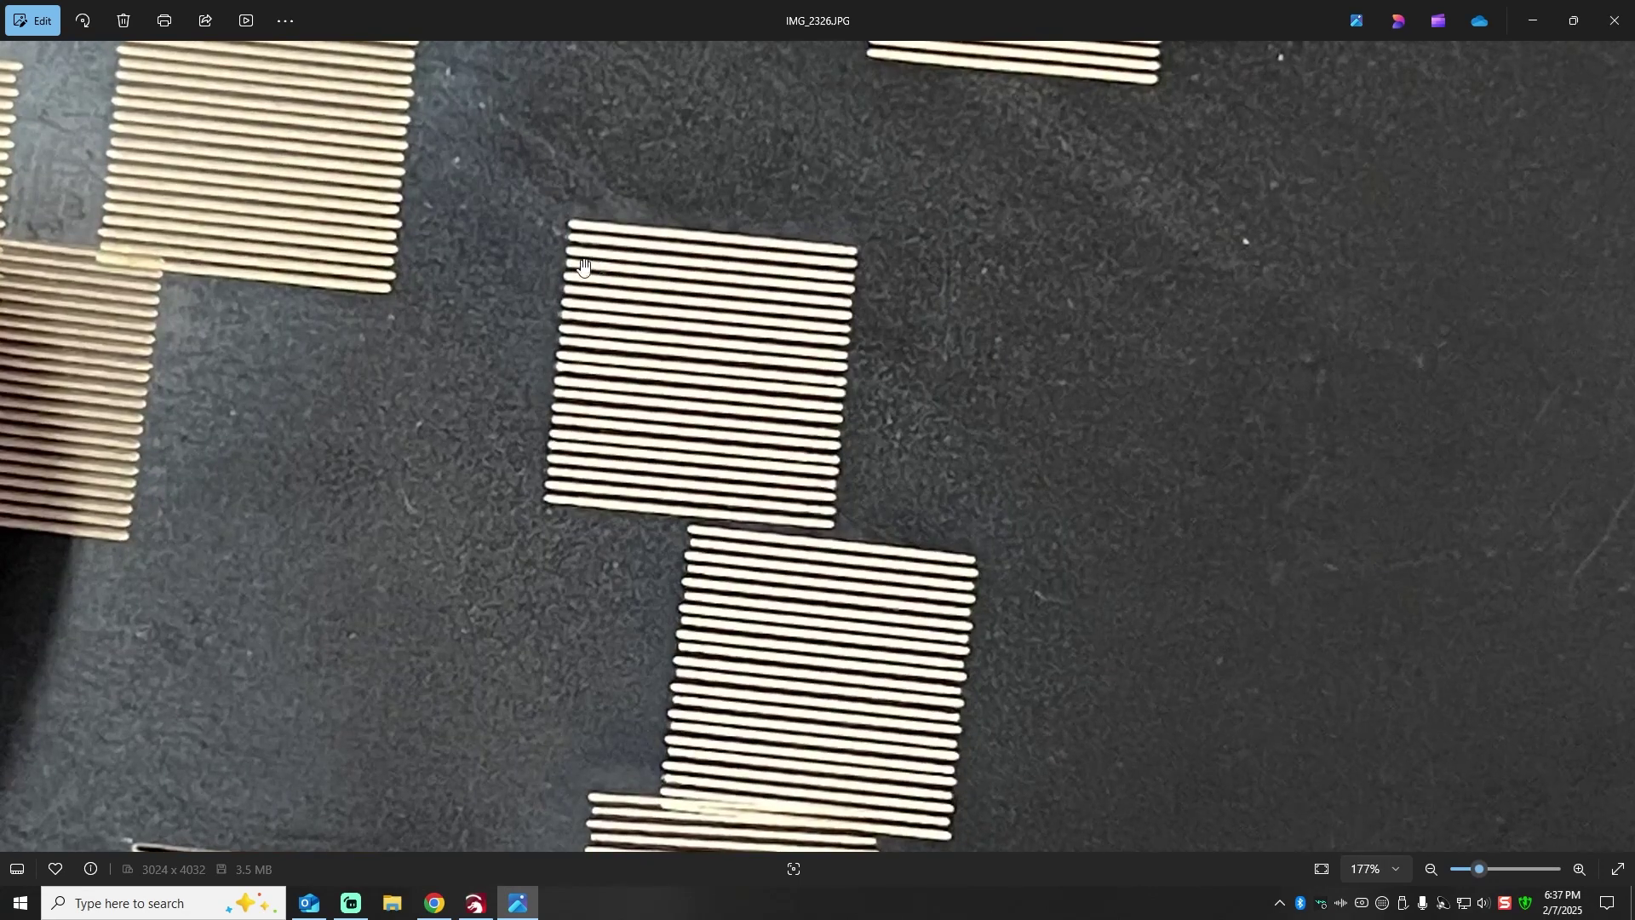
pyautogui.scroll(-2, 648, 354)
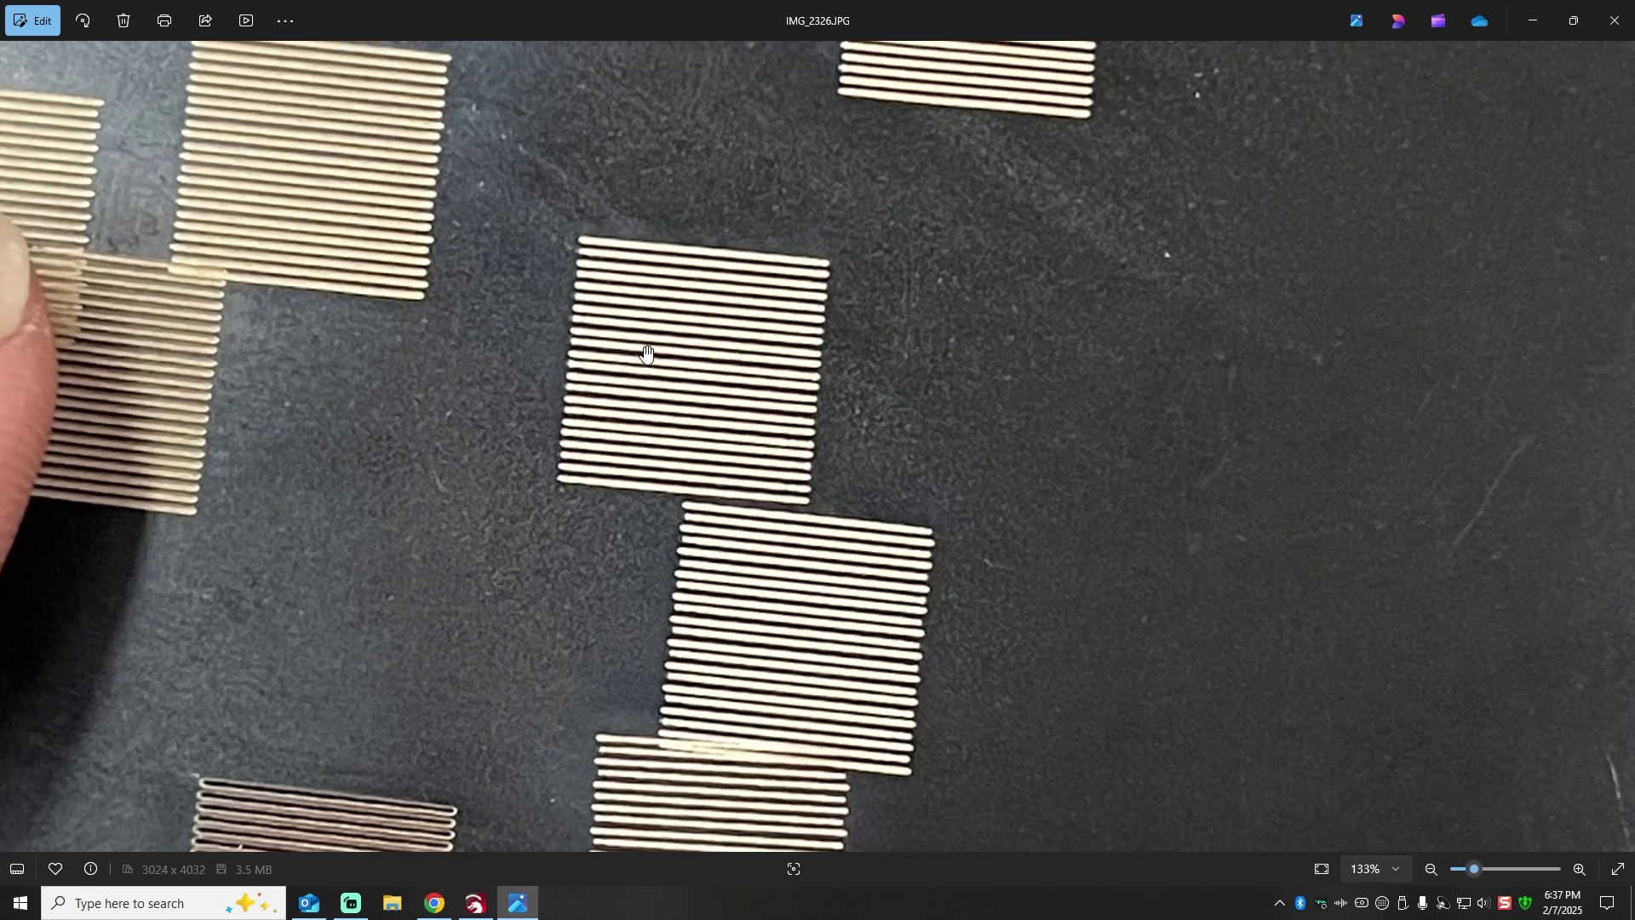
pyautogui.scroll(-4, 646, 354)
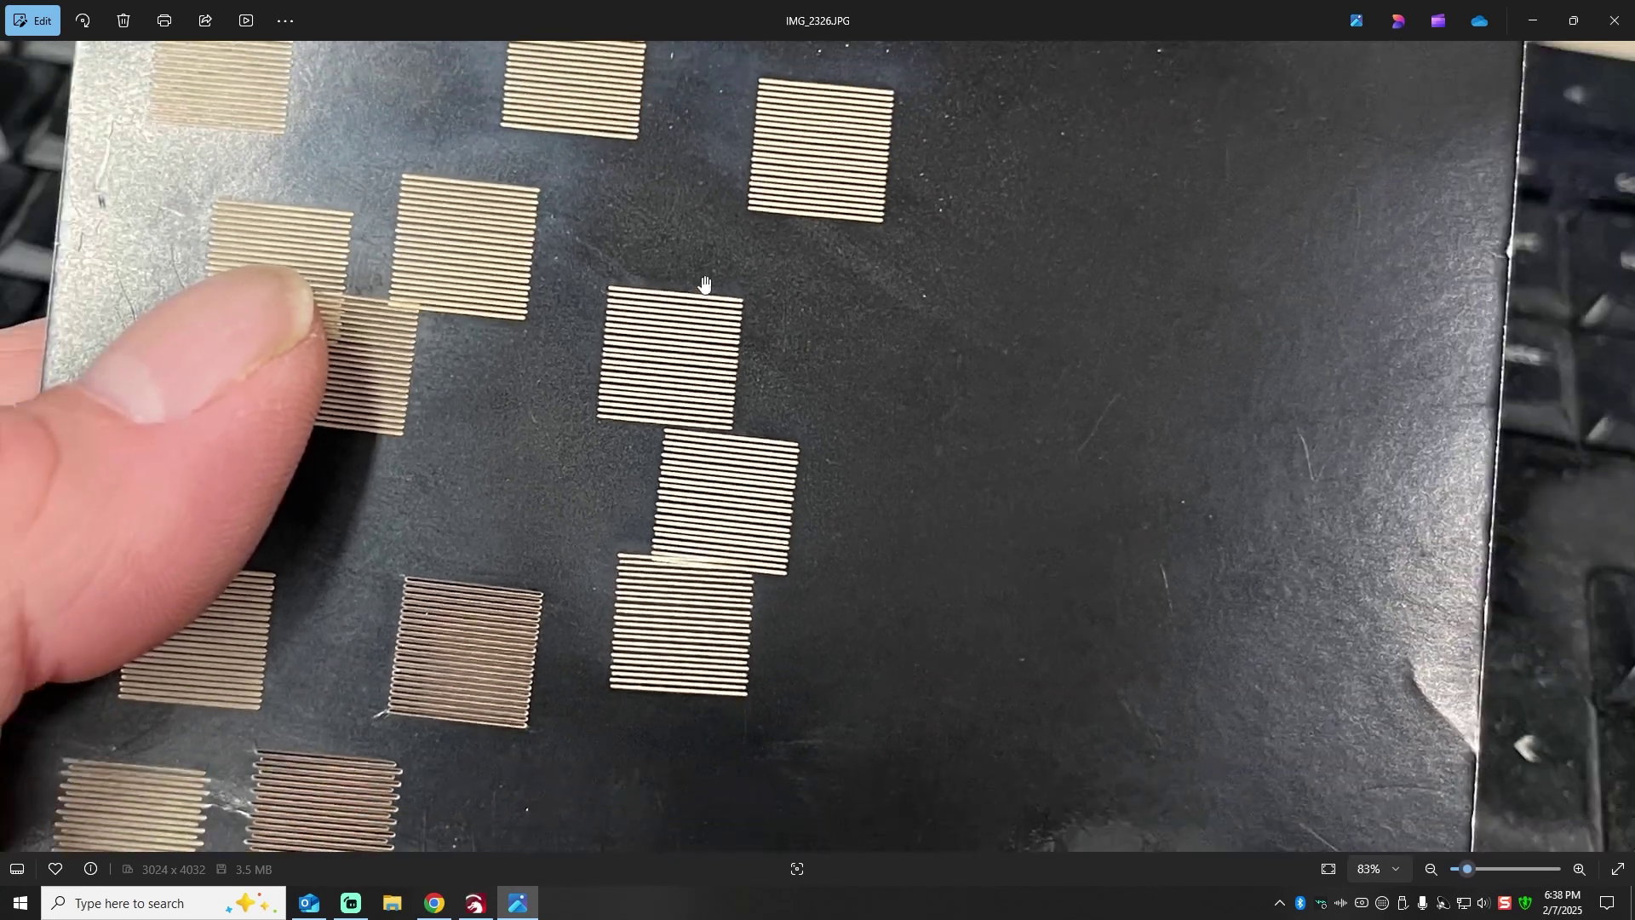
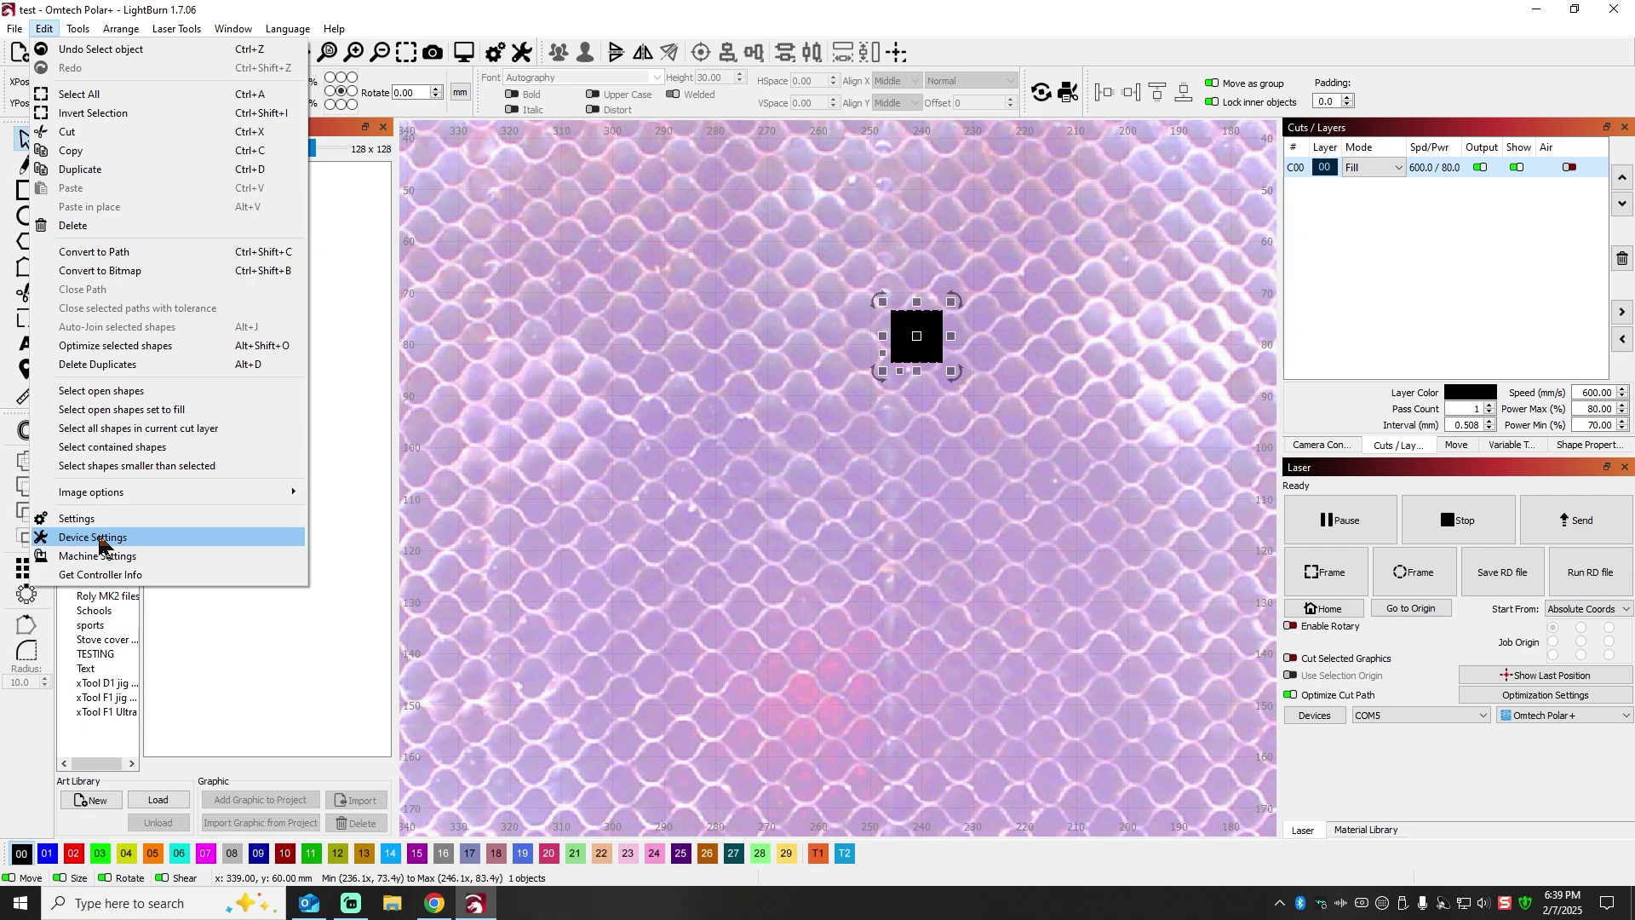
# Open LightBurn's device settings, start a new scanning offset entry with a speed of 150 mm/s, and cancel the entry
pyautogui.click(95, 538)
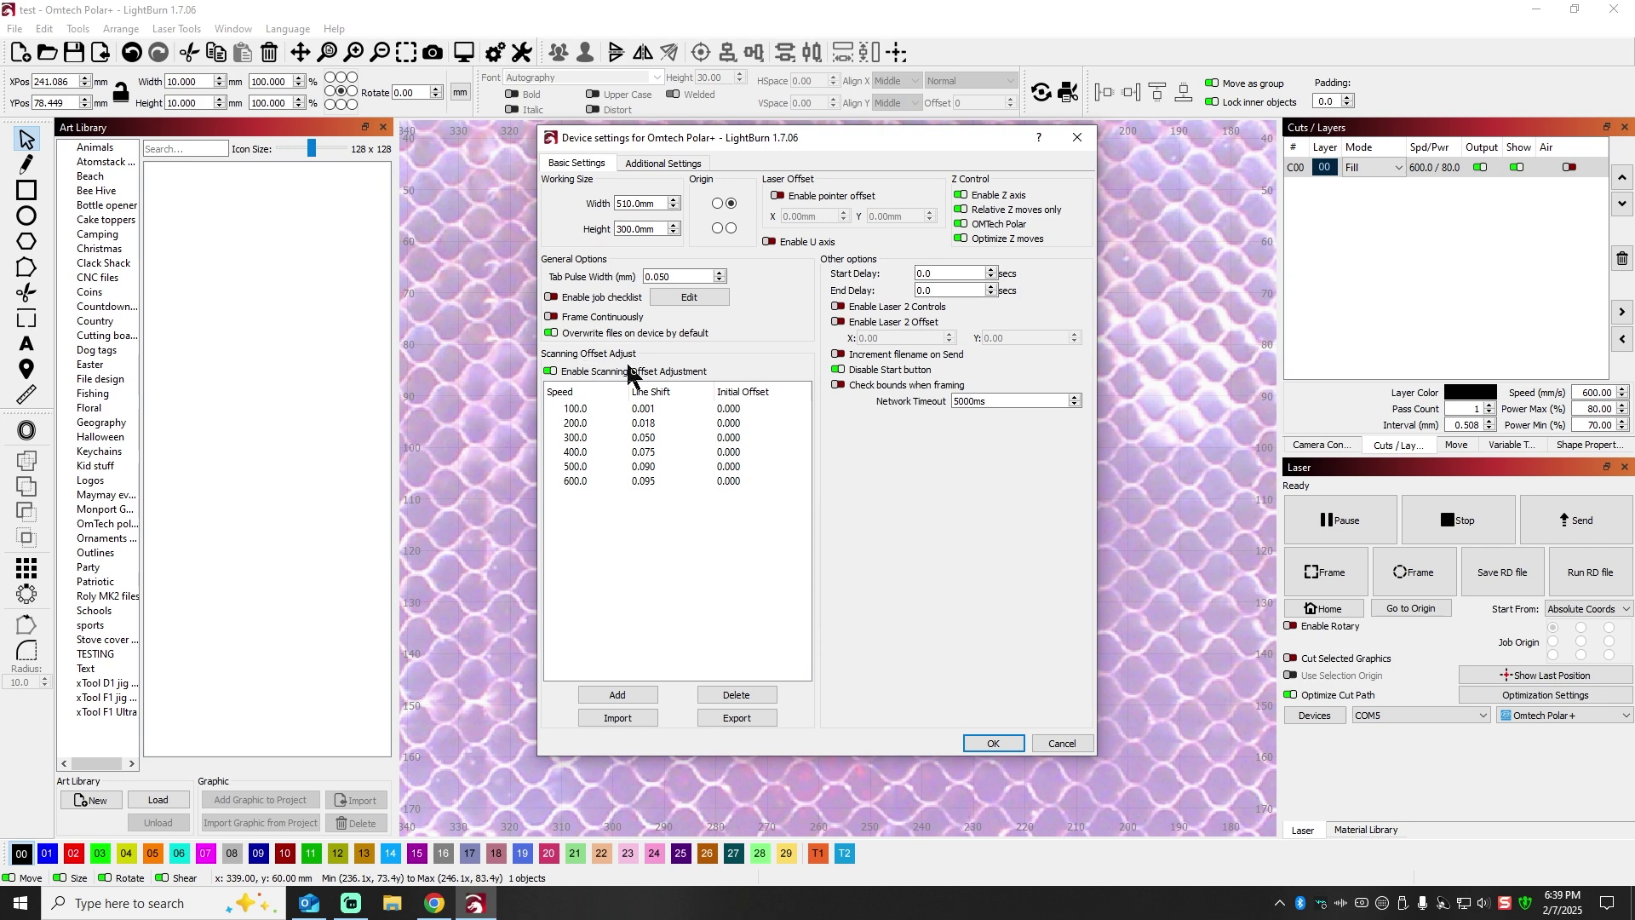
pyautogui.click(617, 694)
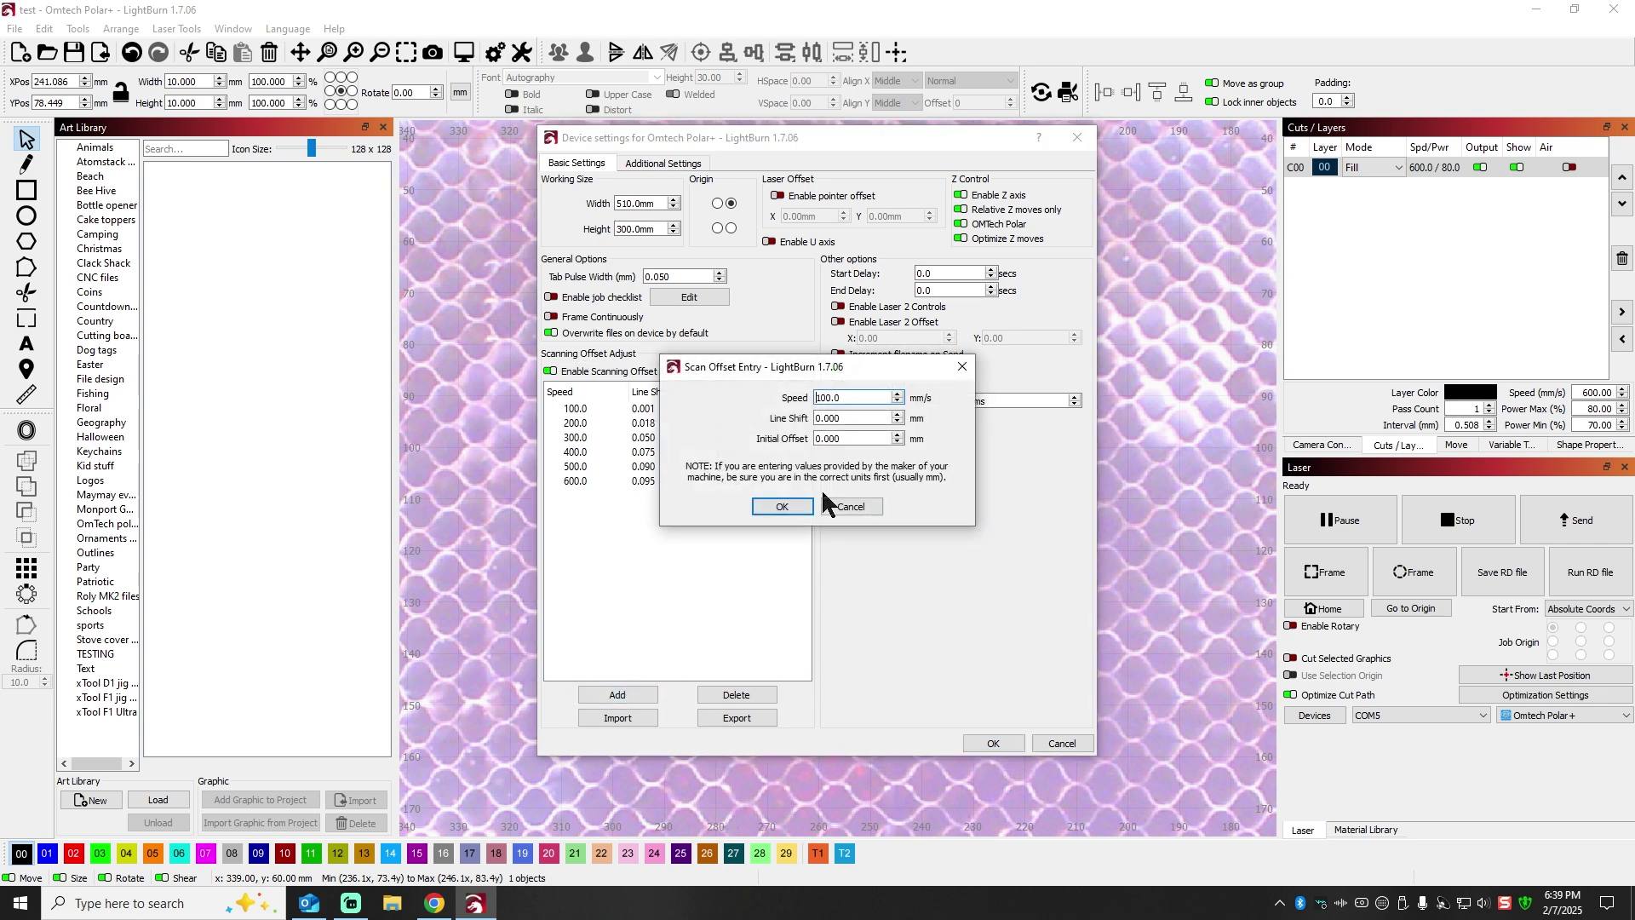
pyautogui.moveTo(780, 365); pyautogui.dragTo(470, 209)
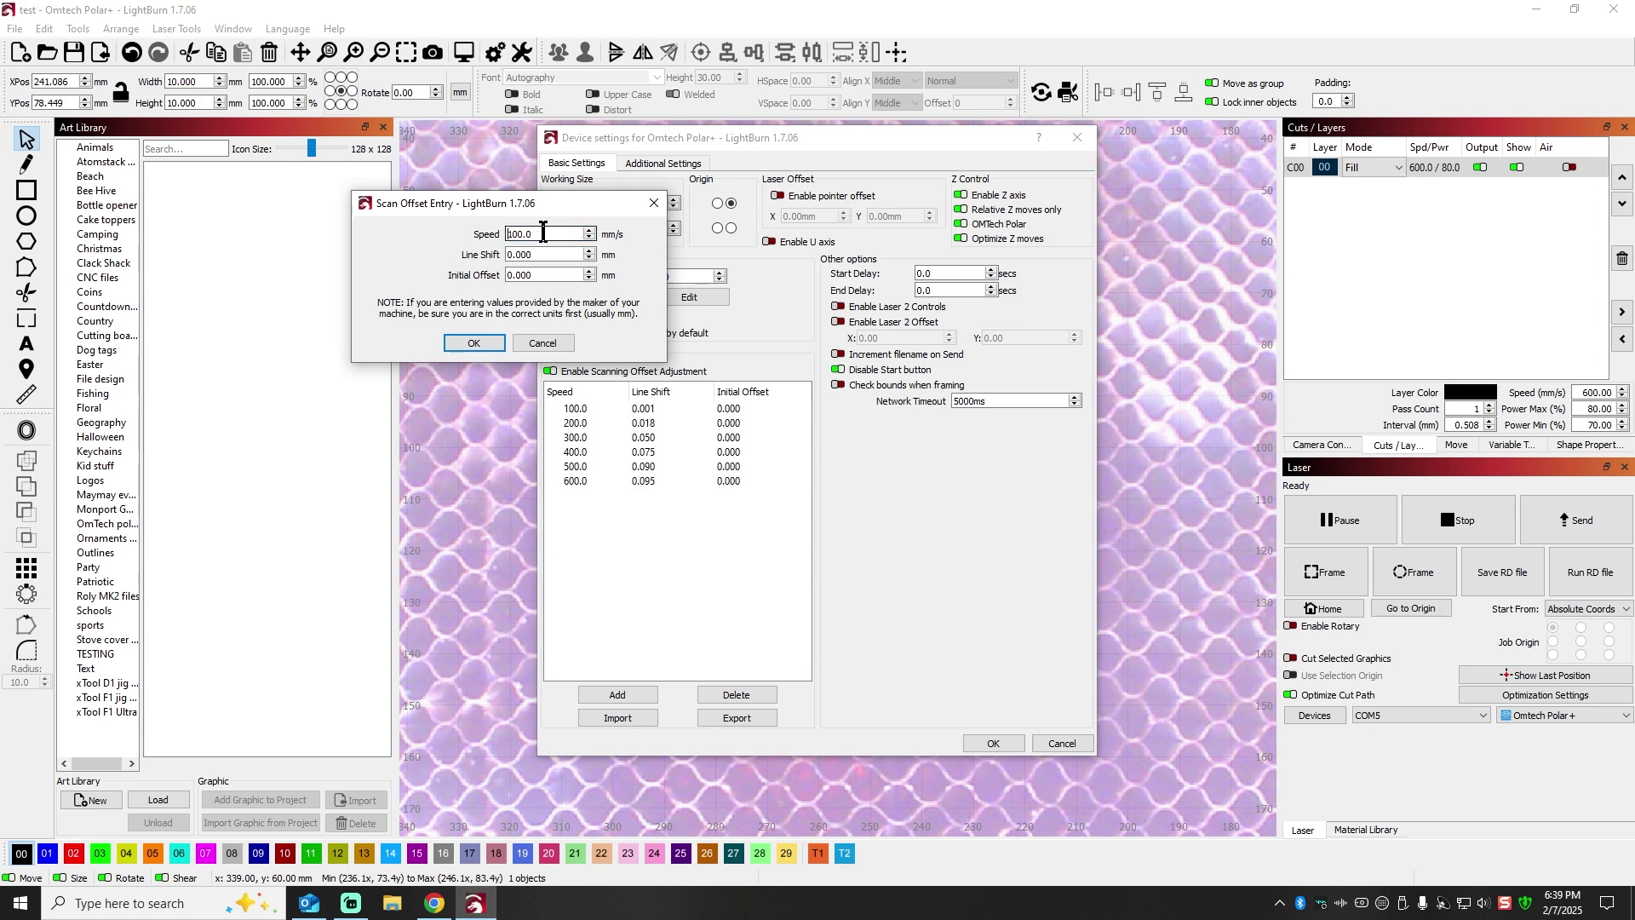
pyautogui.moveTo(544, 232); pyautogui.dragTo(485, 235)
pyautogui.write('150')
pyautogui.moveTo(532, 202); pyautogui.dragTo(359, 167)
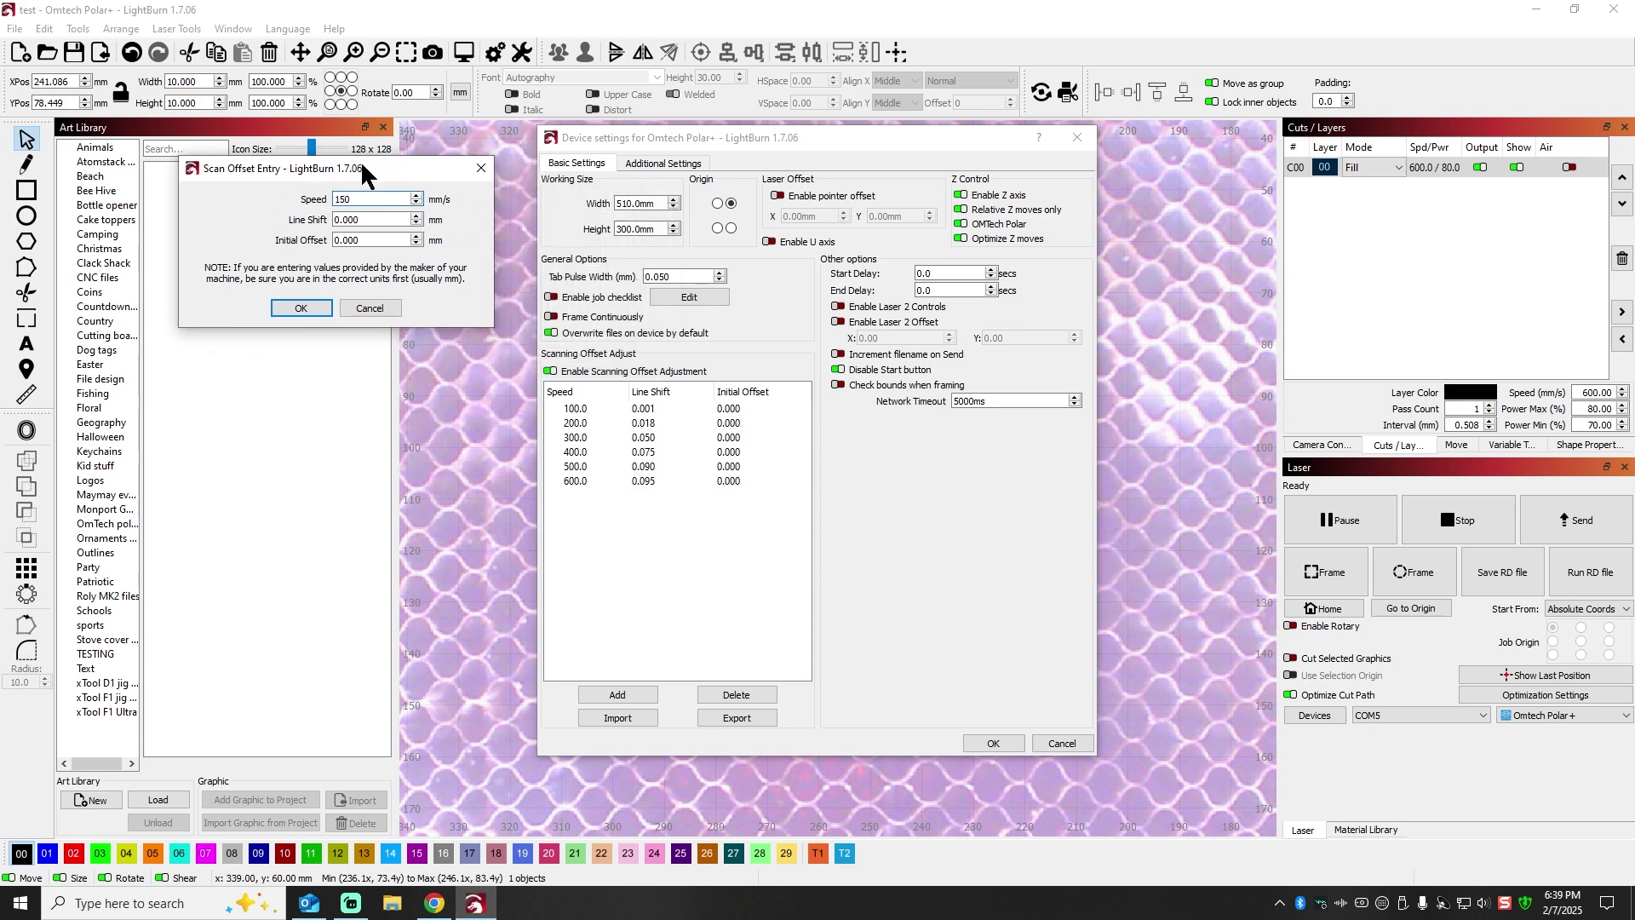
pyautogui.click(375, 219)
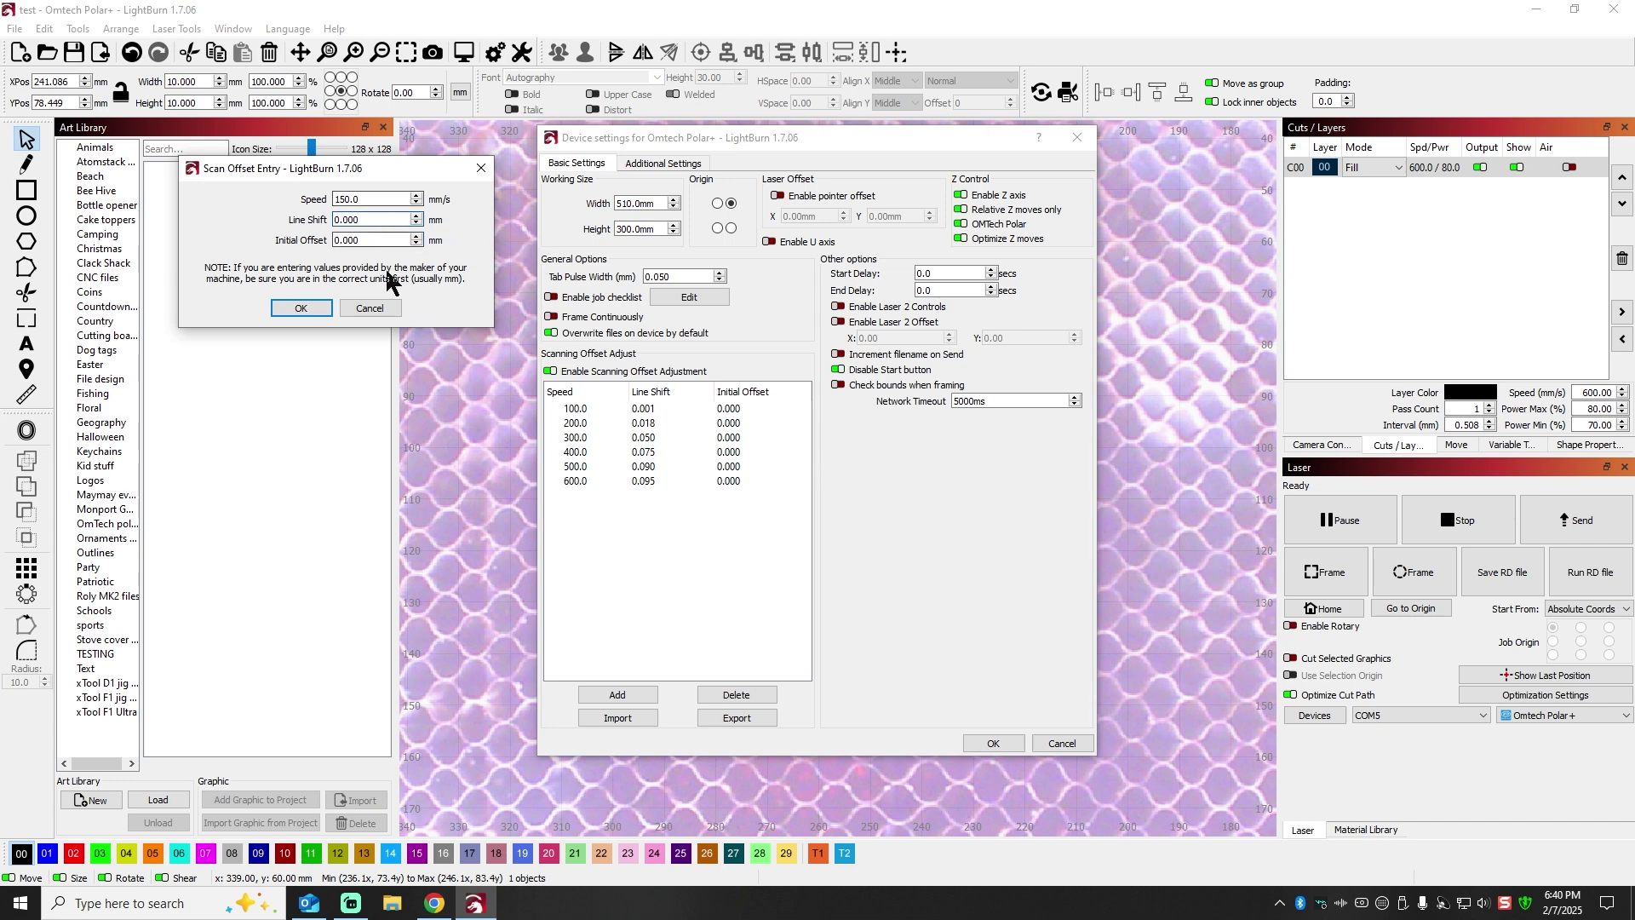
pyautogui.click(364, 308)
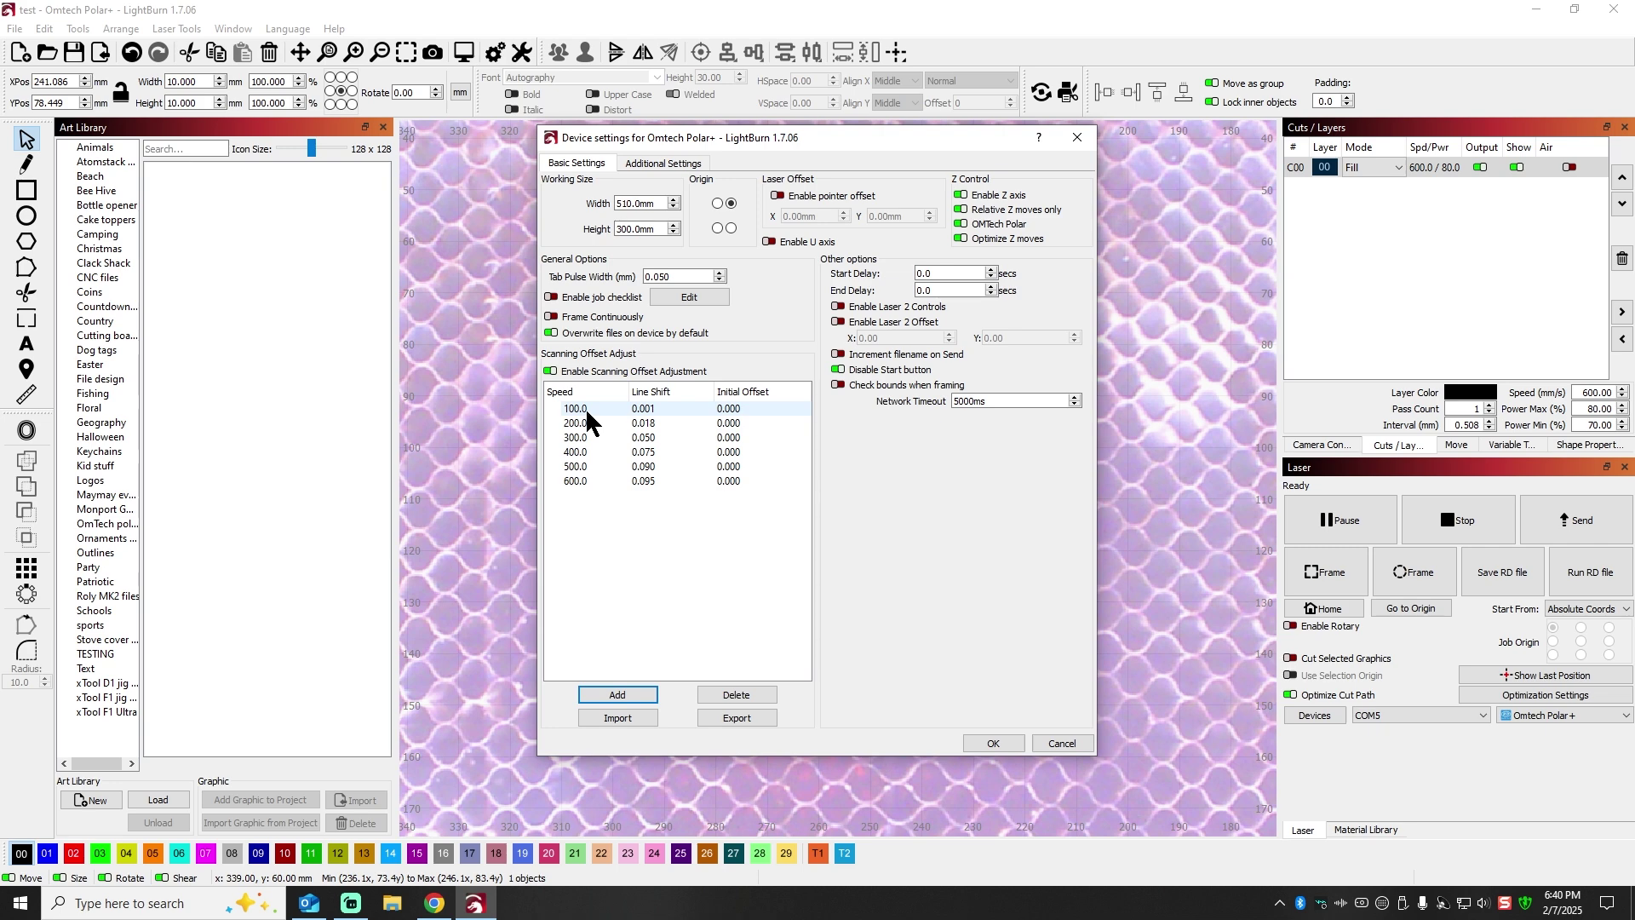
# Start exporting the scanning offsets over Omtech Polar+.lbso in the Machine files OmTech Polar + folder, cancel the export and accept the device settings
pyautogui.click(575, 482)
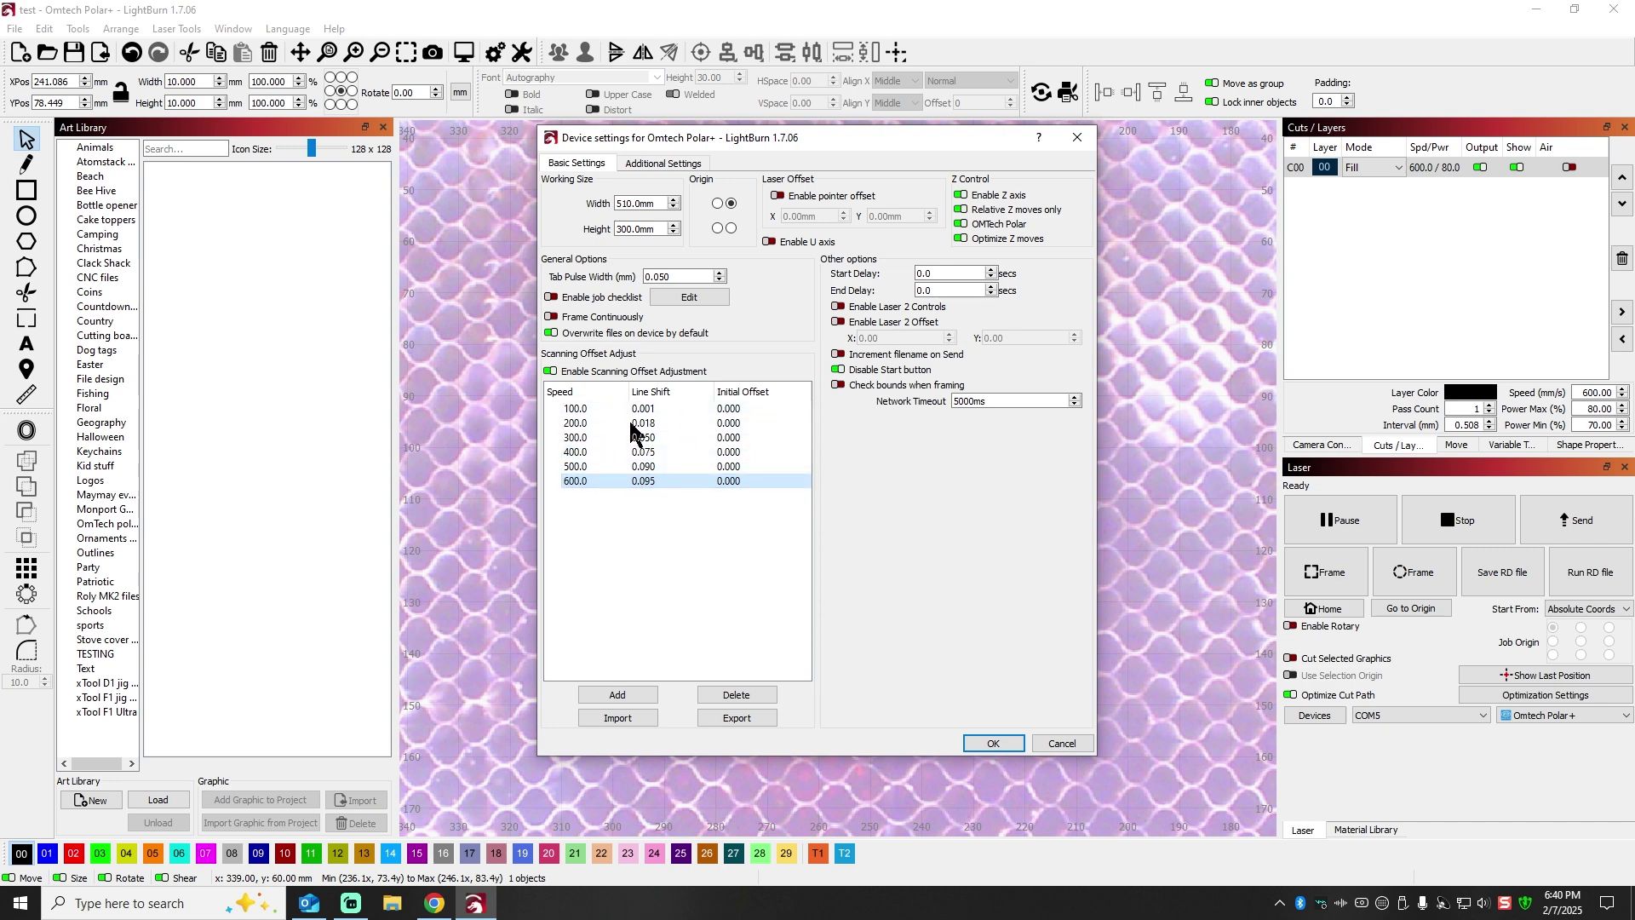
pyautogui.click(721, 718)
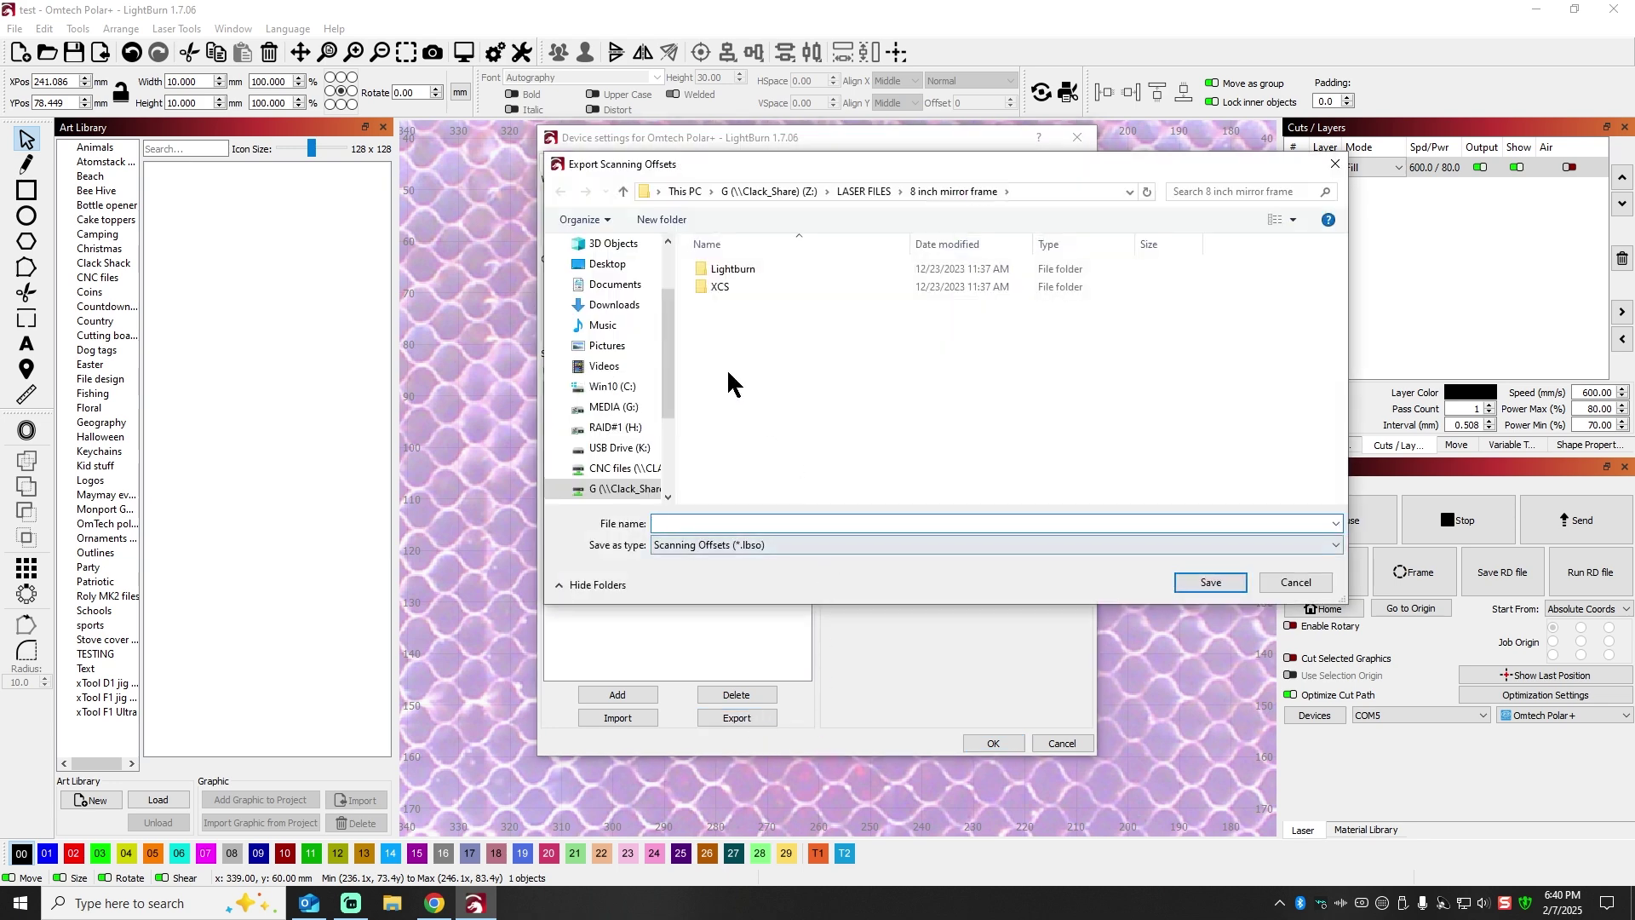
pyautogui.click(626, 488)
pyautogui.doubleClick(746, 431)
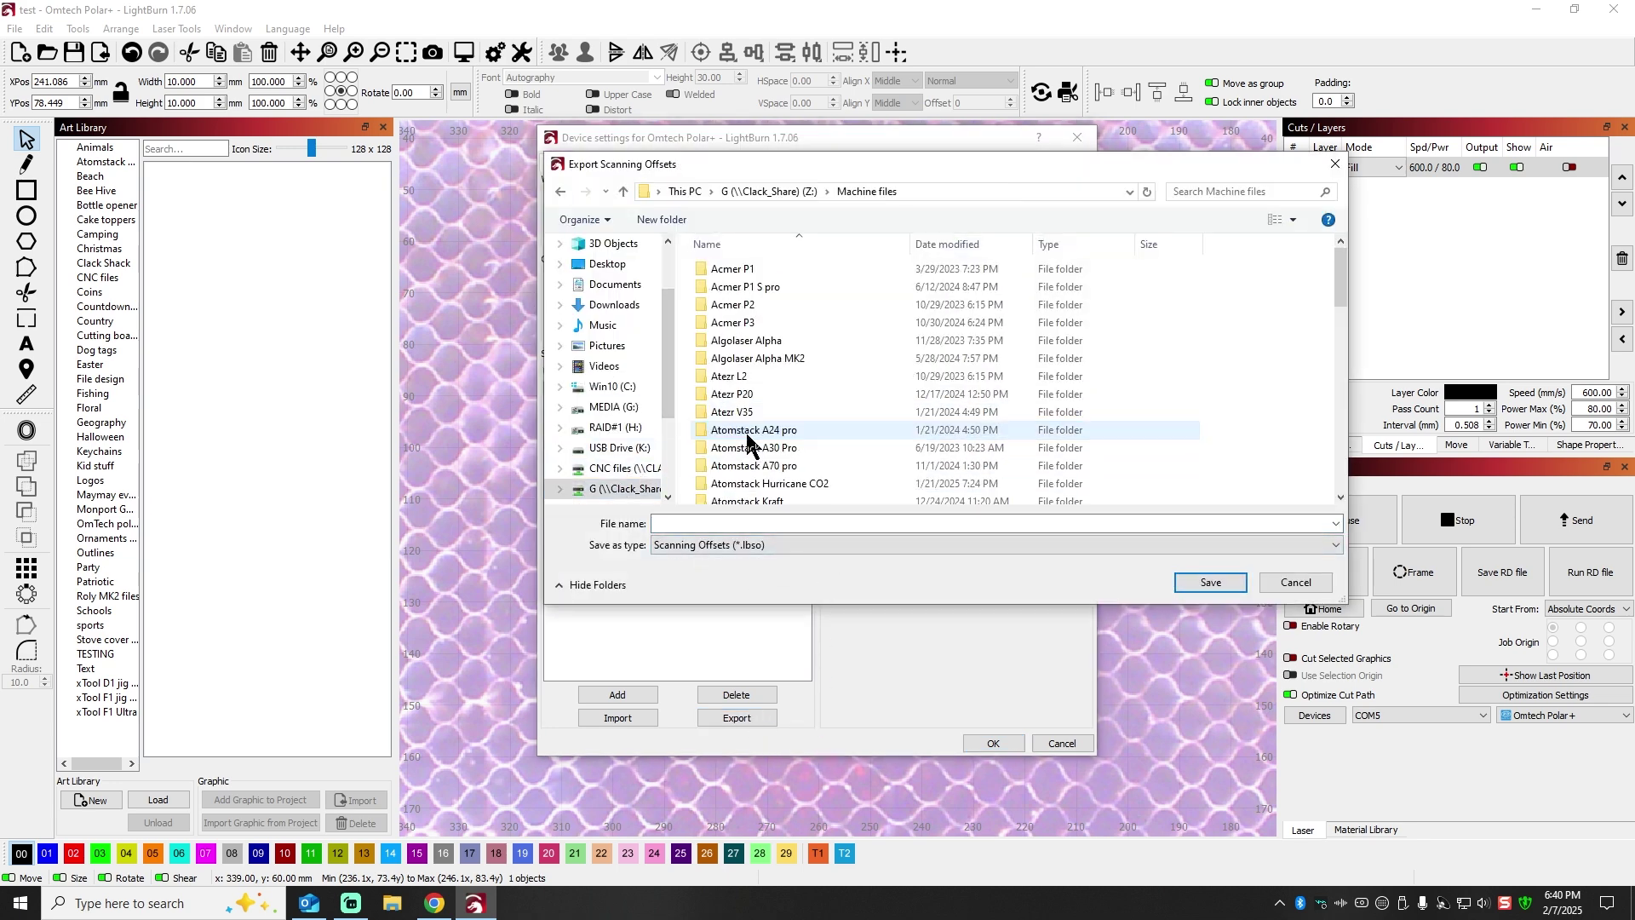
pyautogui.moveTo(1344, 278); pyautogui.dragTo(1344, 422)
pyautogui.doubleClick(747, 351)
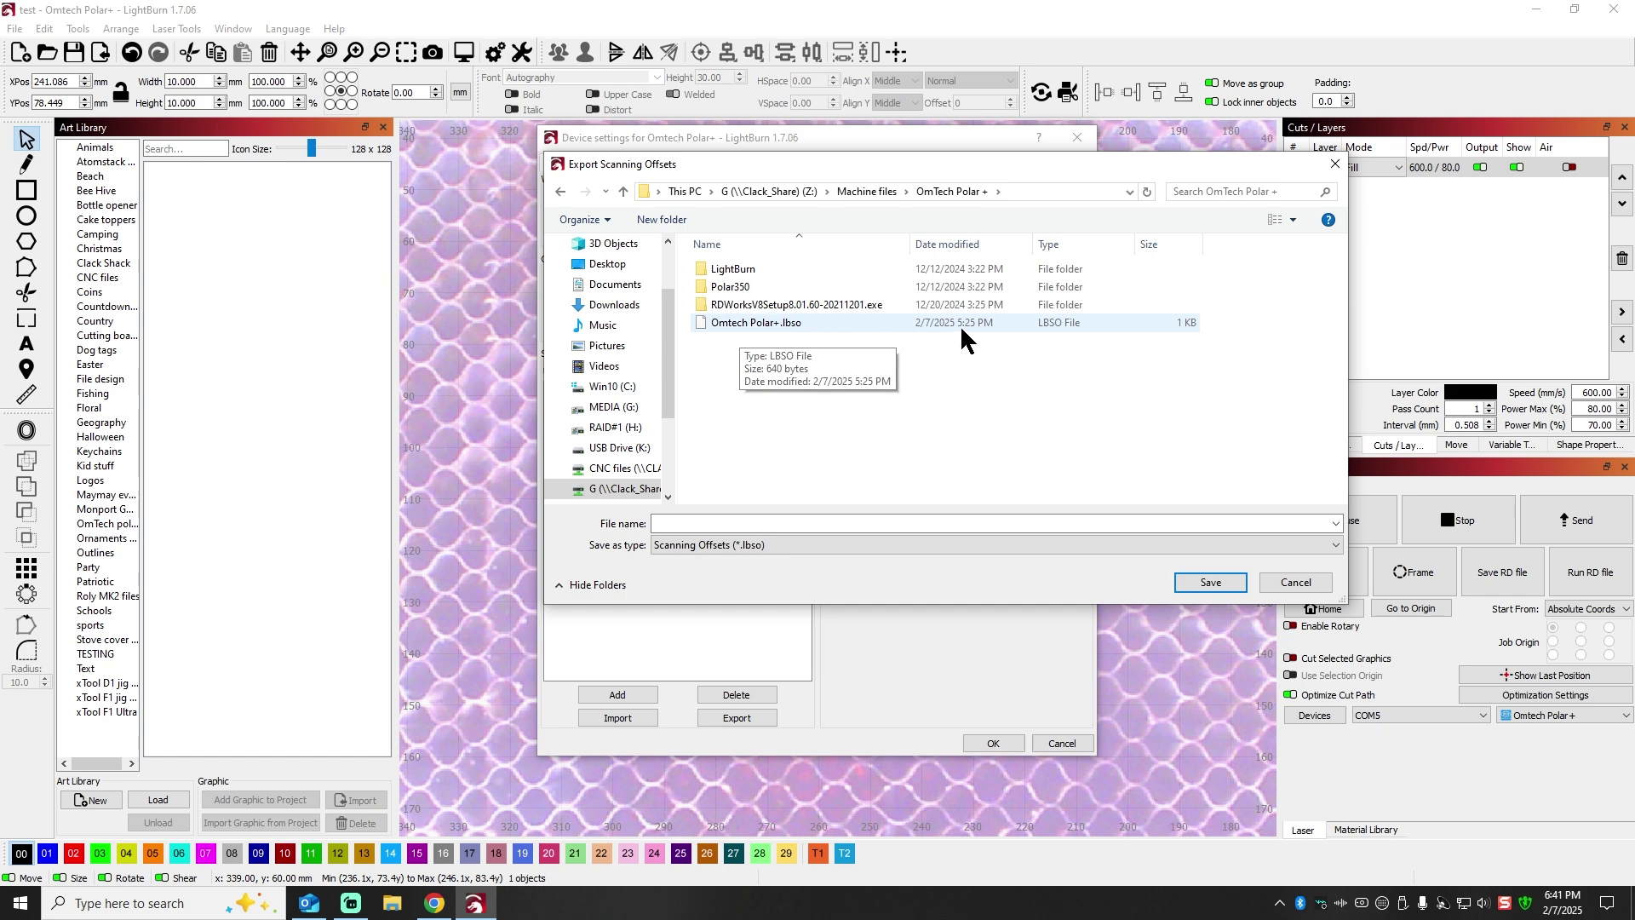
pyautogui.click(789, 324)
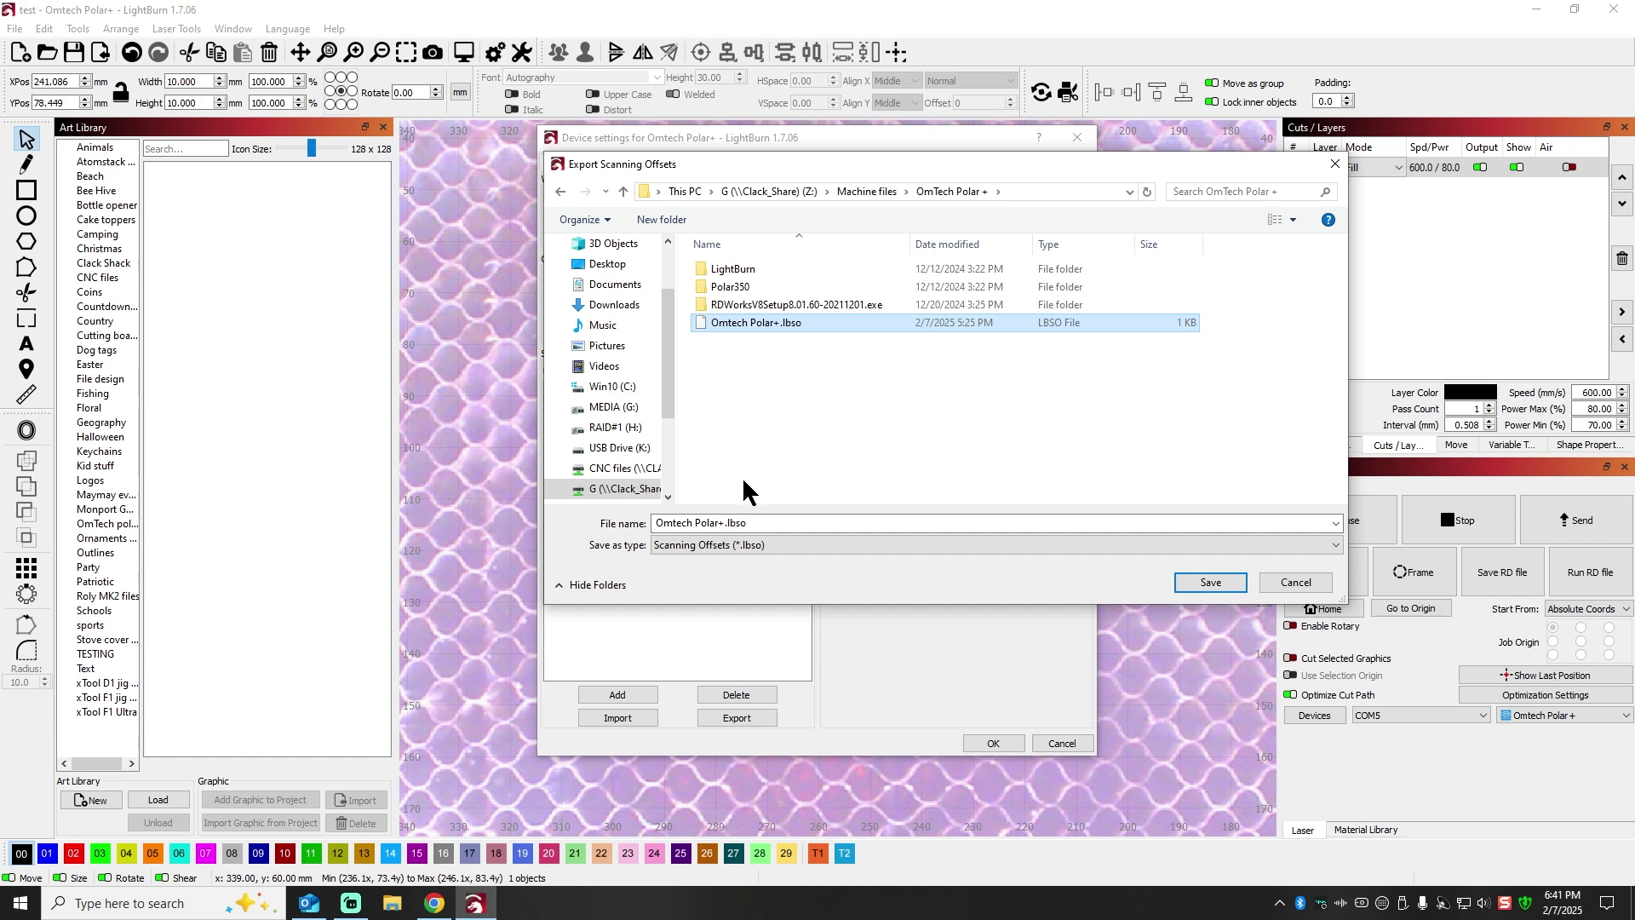
pyautogui.click(1295, 584)
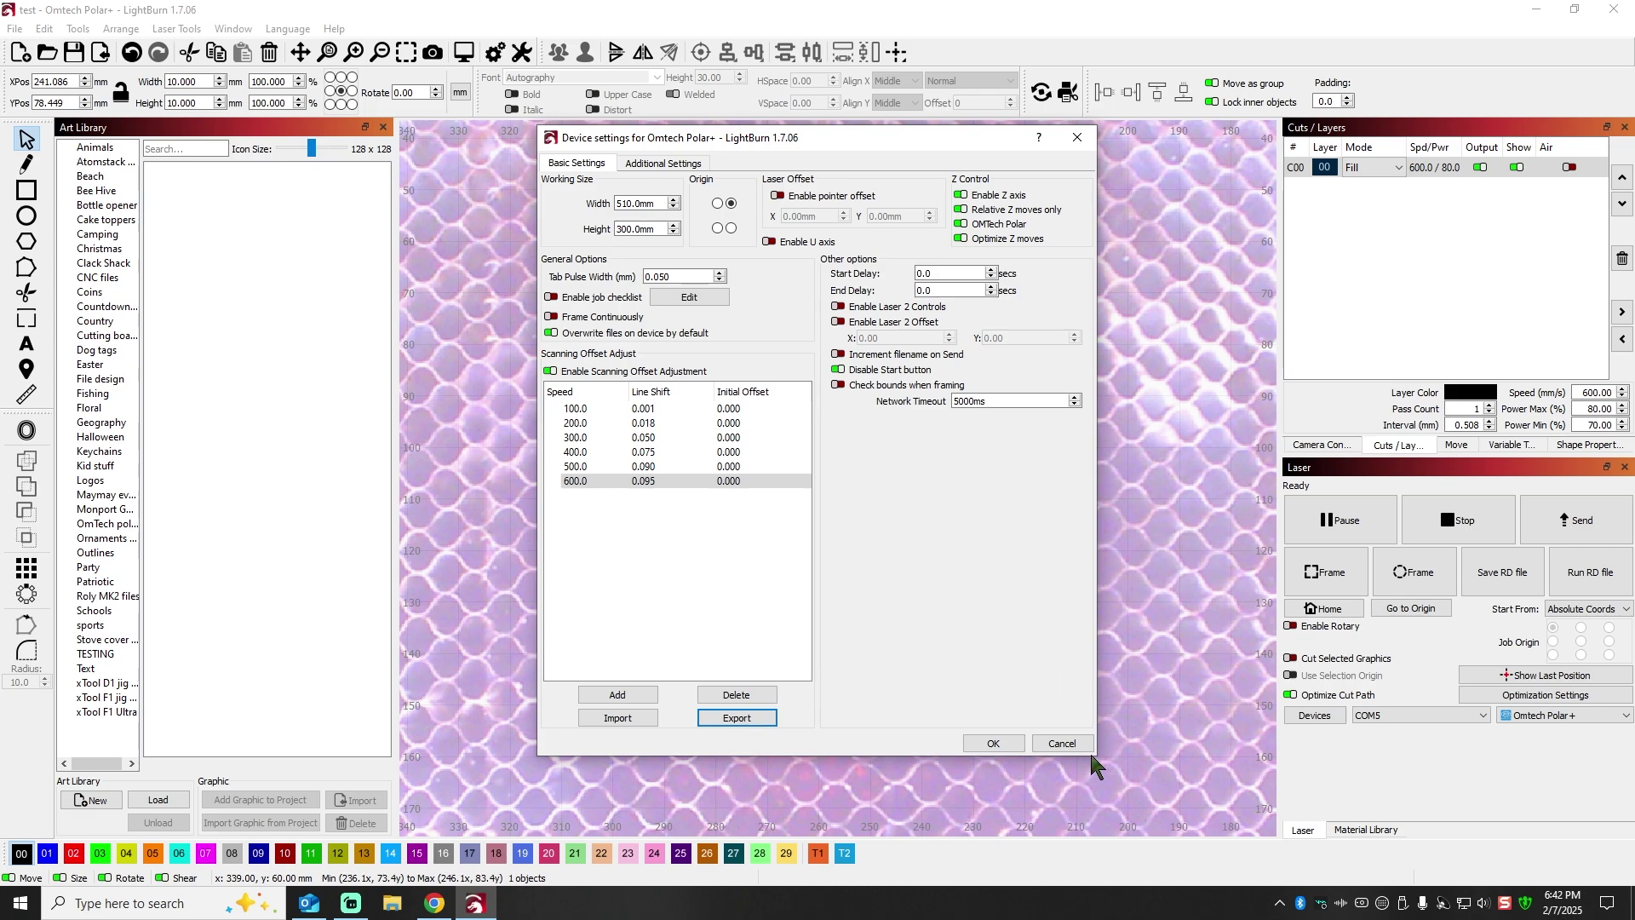
pyautogui.click(992, 743)
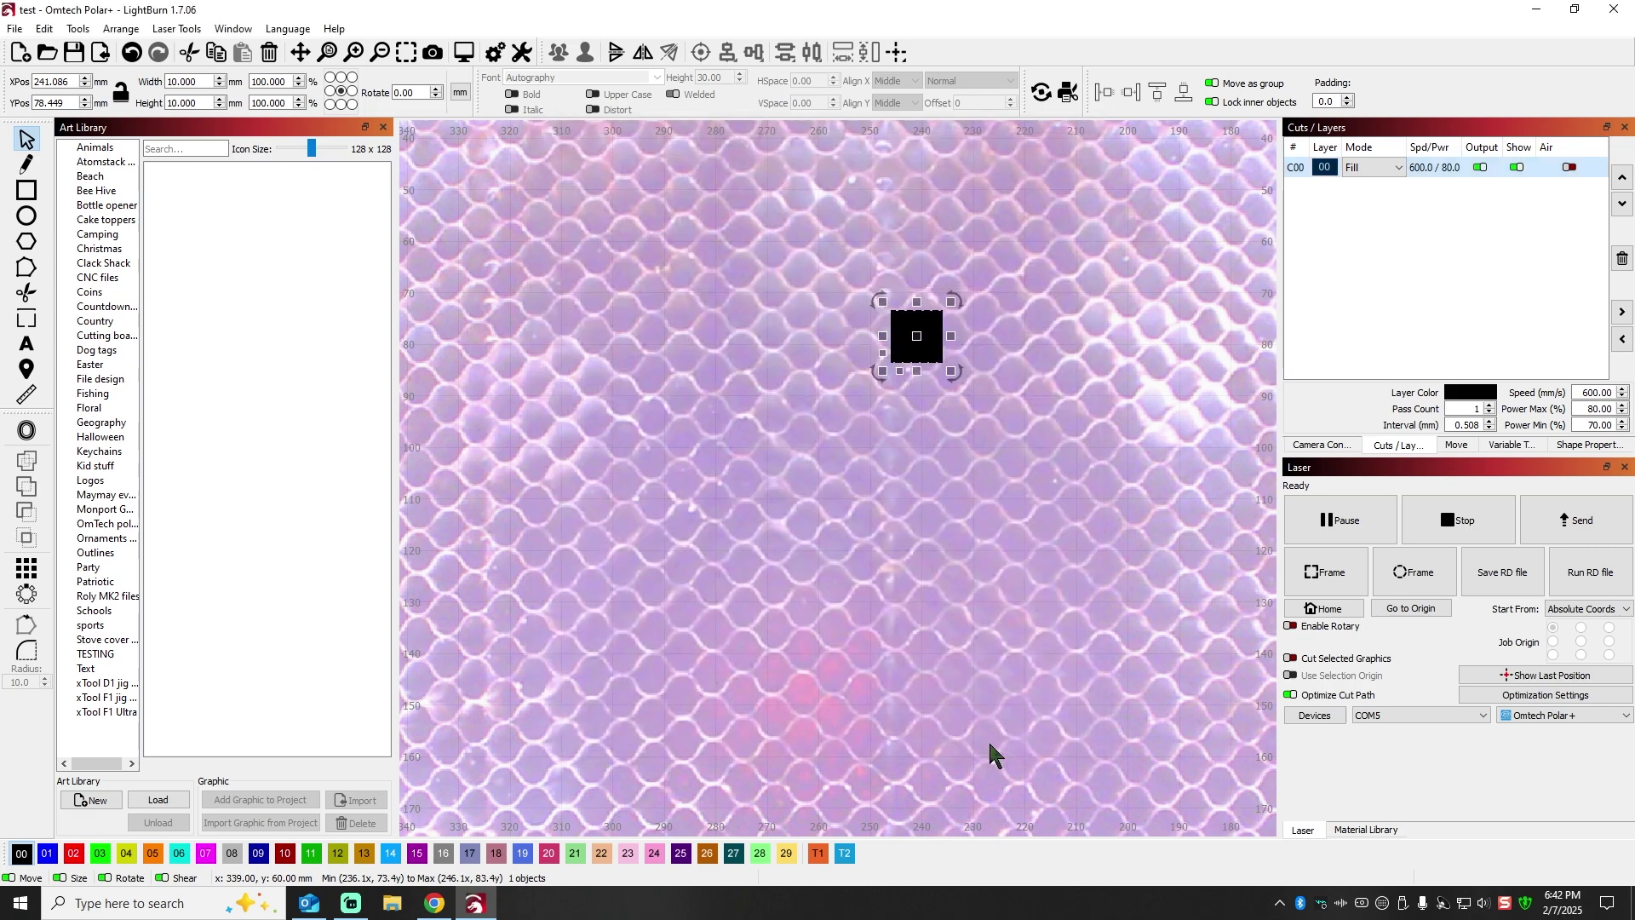